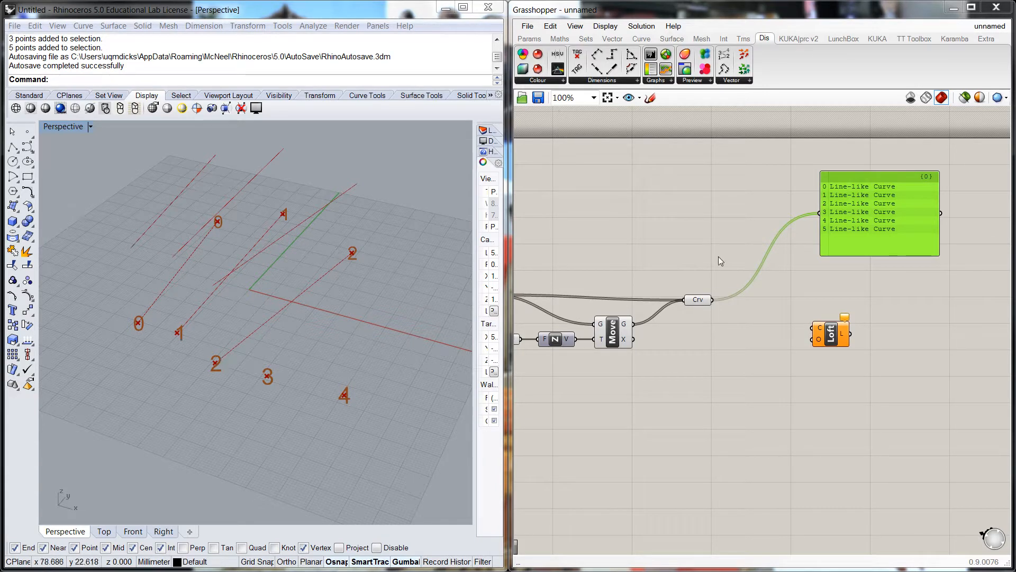
Move the Line-like Curve panel slightly further to the right
left_click_drag(857, 178, 907, 176)
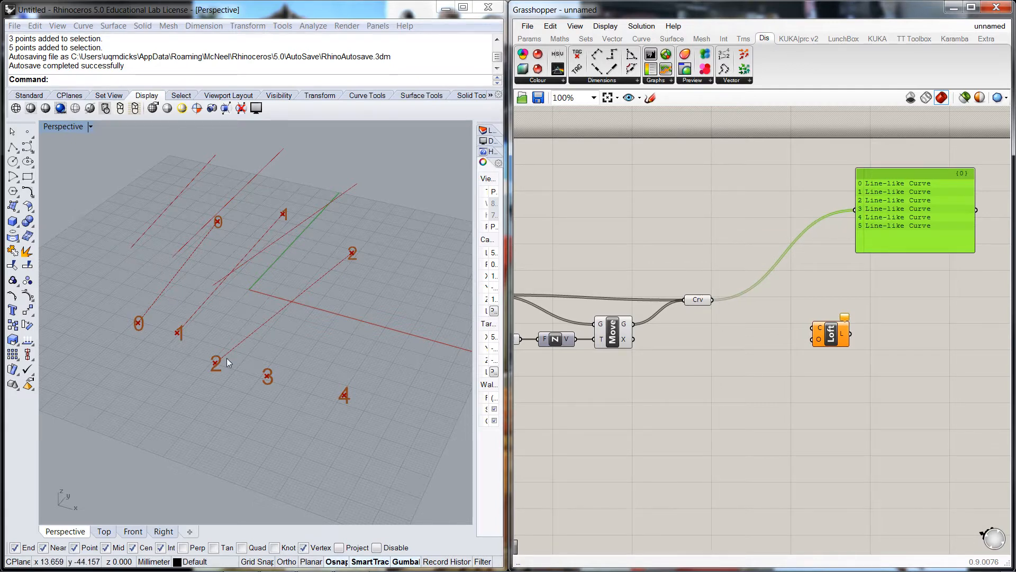
left_click(787, 368)
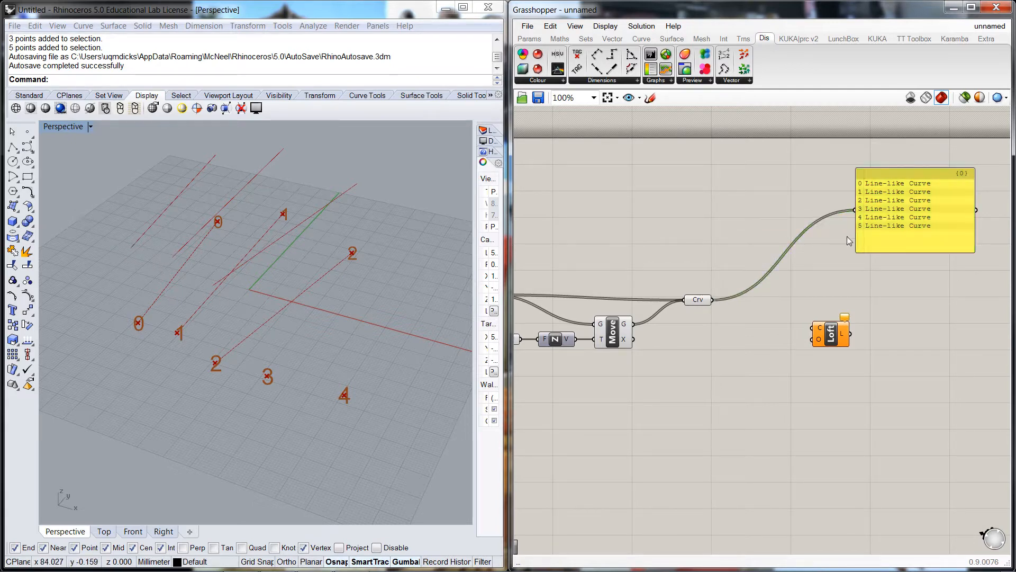
left_click_drag(892, 179, 905, 177)
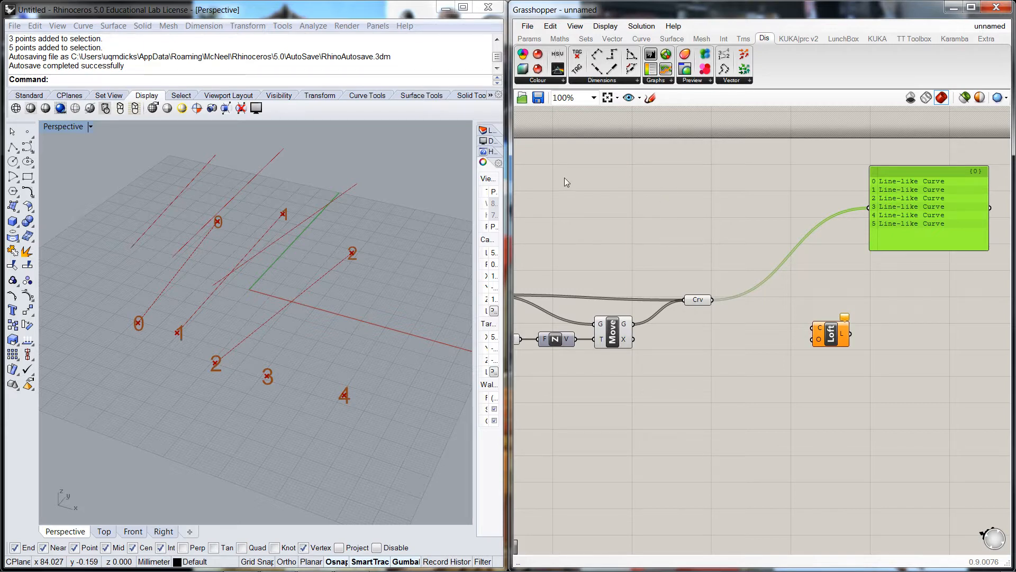
Add a Param Viewer to the canvas and connect the Crv parameter's output to it
left_click(537, 43)
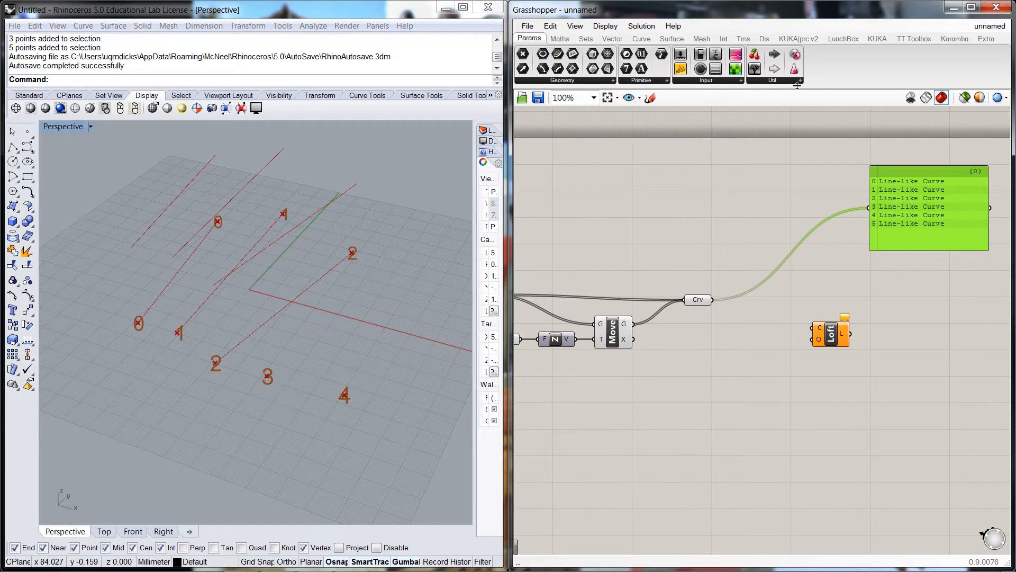
left_click_drag(756, 69, 767, 167)
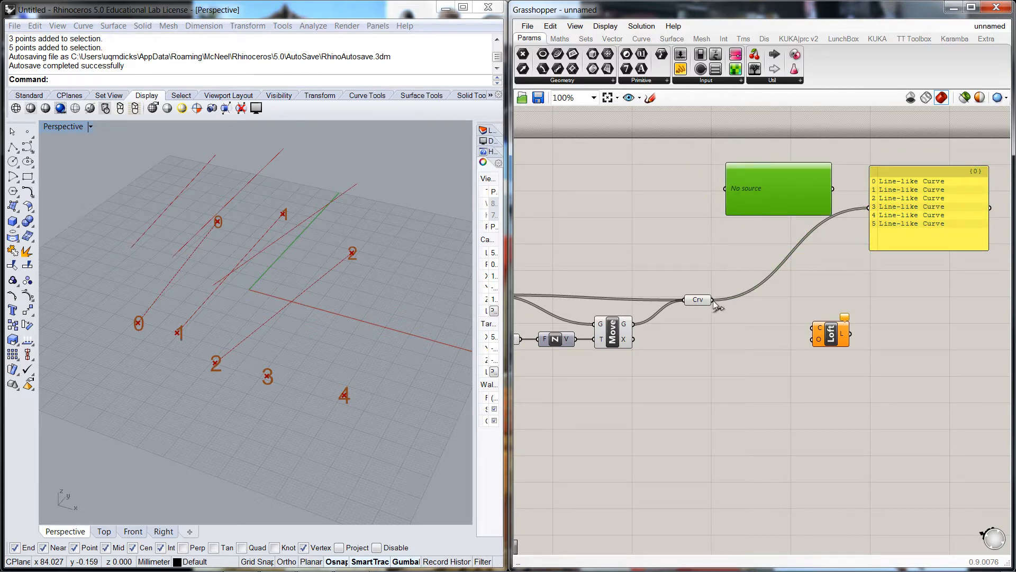
left_click_drag(713, 300, 728, 191)
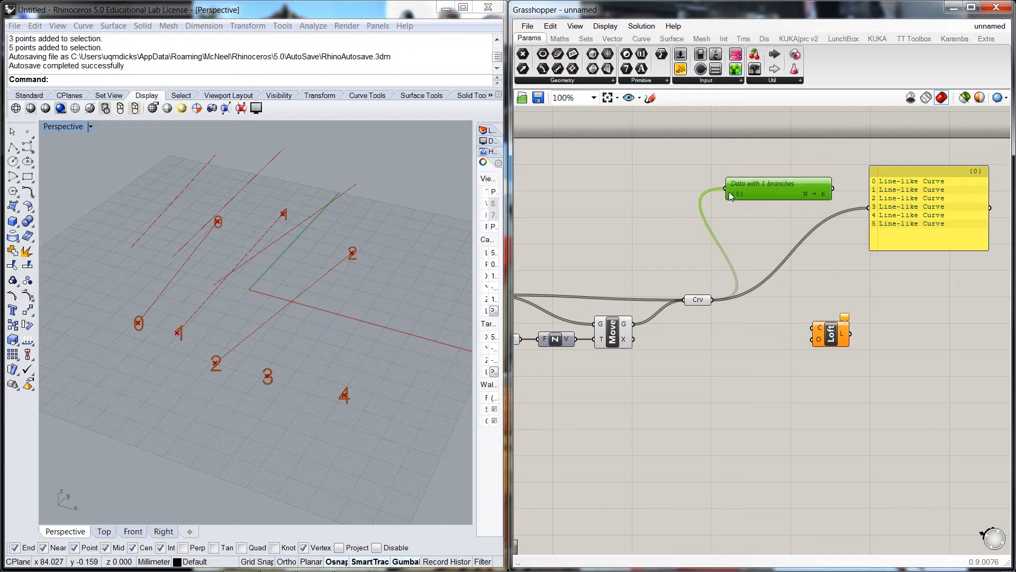
Switch the Param Viewer to Draw Tree display and enlarge it
right_click(766, 194)
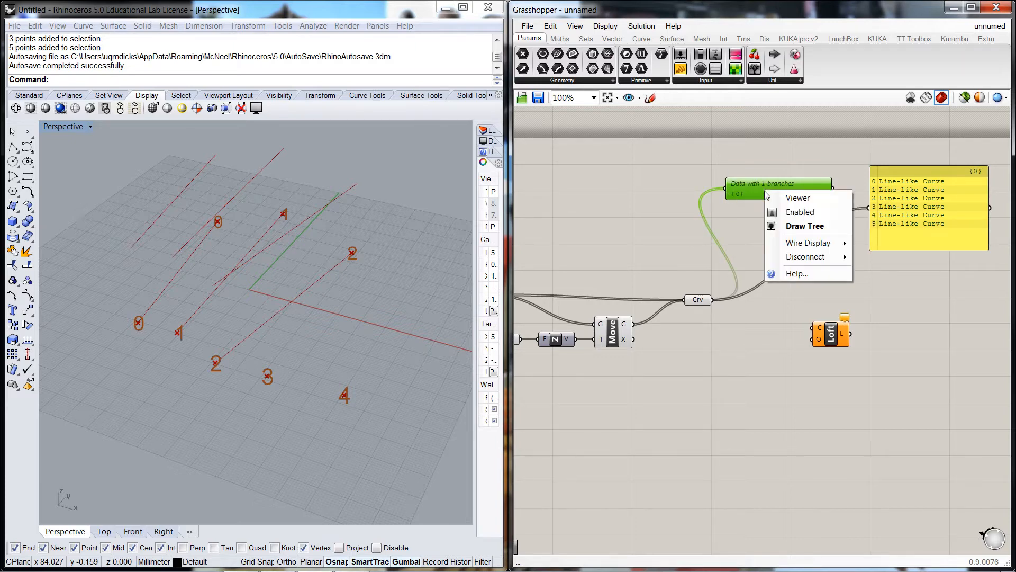
left_click(790, 227)
left_click(788, 227)
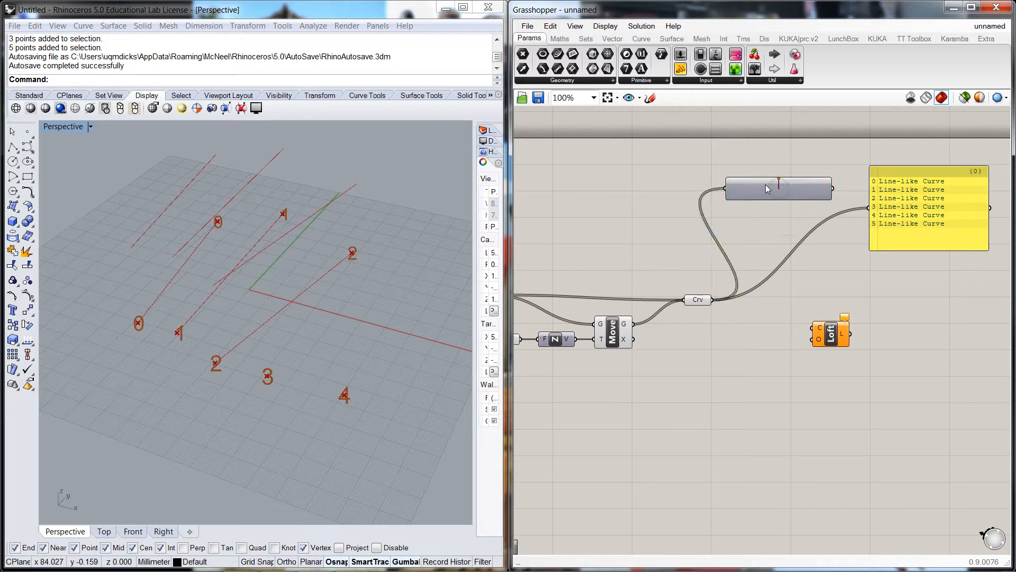
mouse_move(783, 195)
left_mouse_down()
mouse_move(767, 175)
mouse_move(851, 288)
mouse_move(832, 230)
left_mouse_up()
left_click_drag(800, 176, 824, 177)
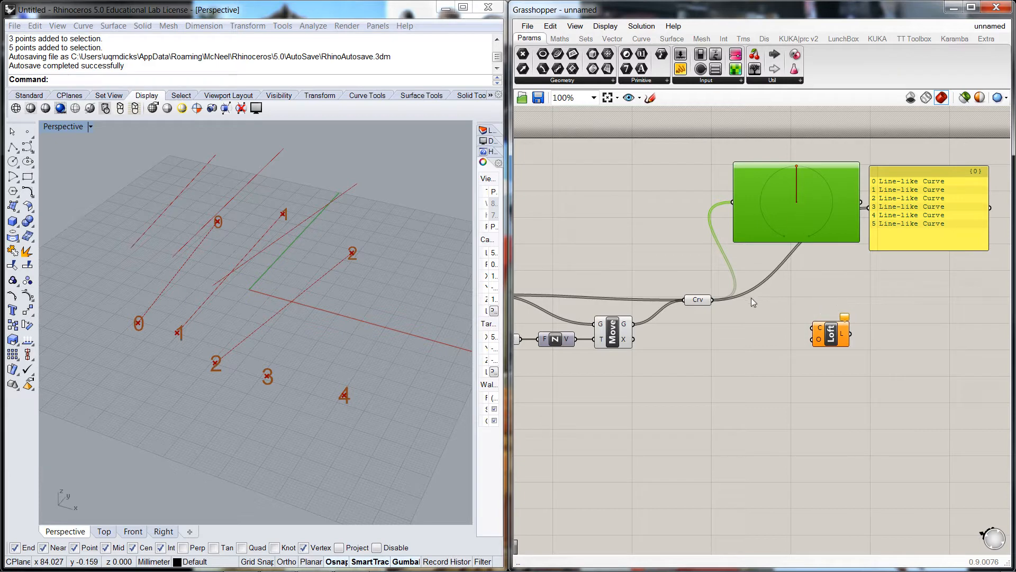
Delete the Crv curve parameter
left_click(699, 299)
key("Delete")
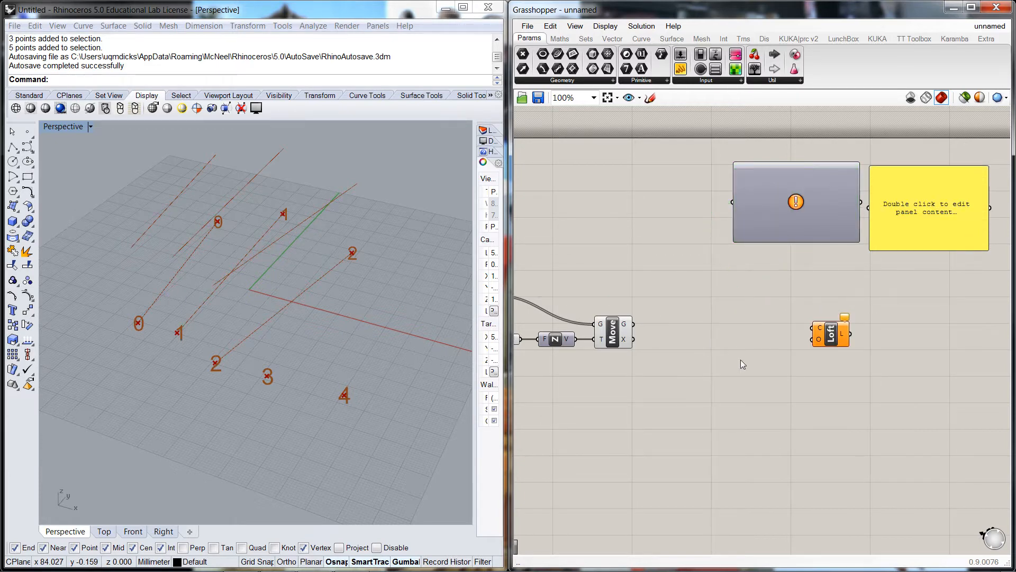
Add a Graft Tree component and connect the Line component's output to its input
right_click_drag(745, 297, 800, 287)
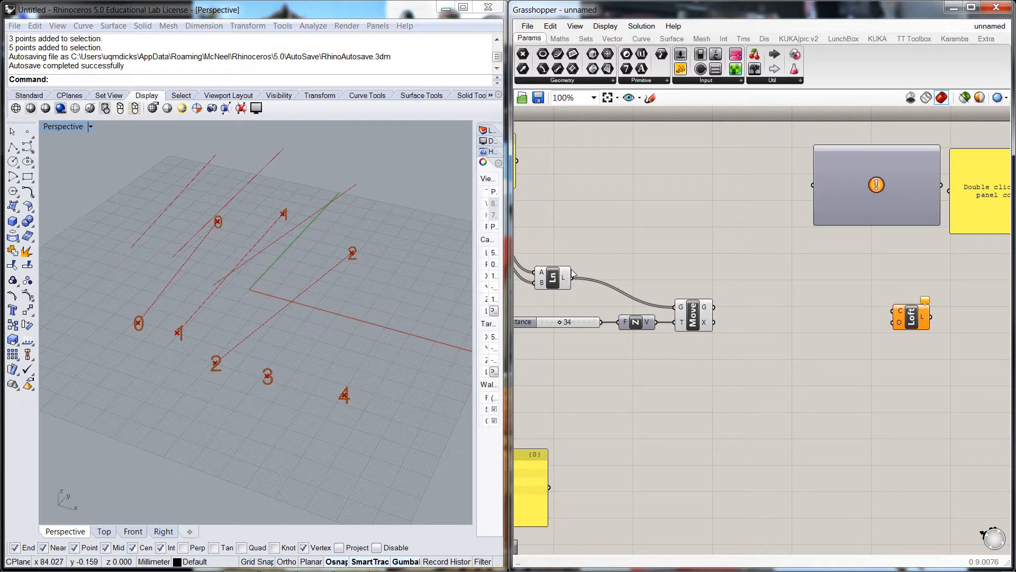
left_click_drag(568, 277, 609, 262)
double_click(758, 269)
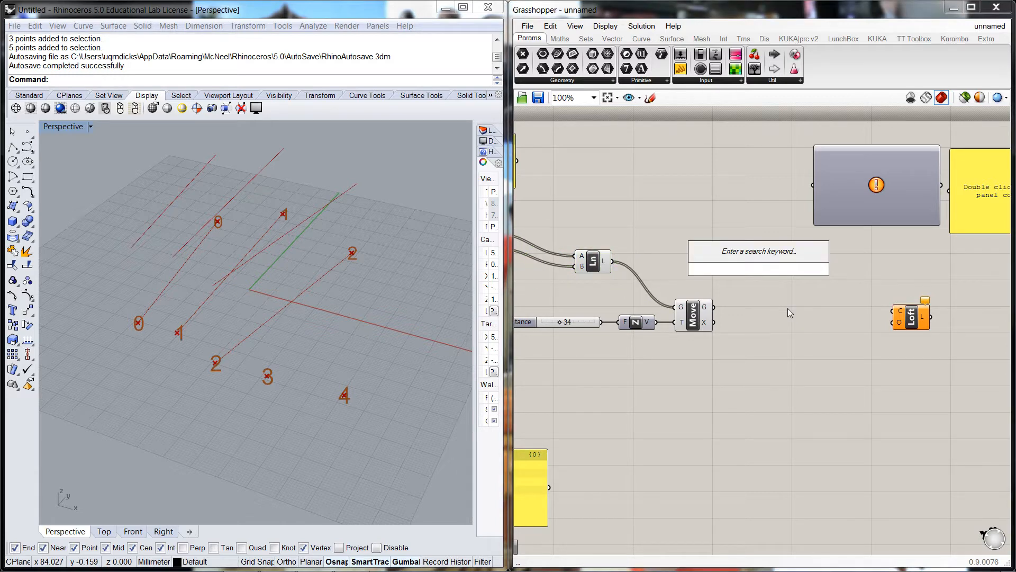
type("graft")
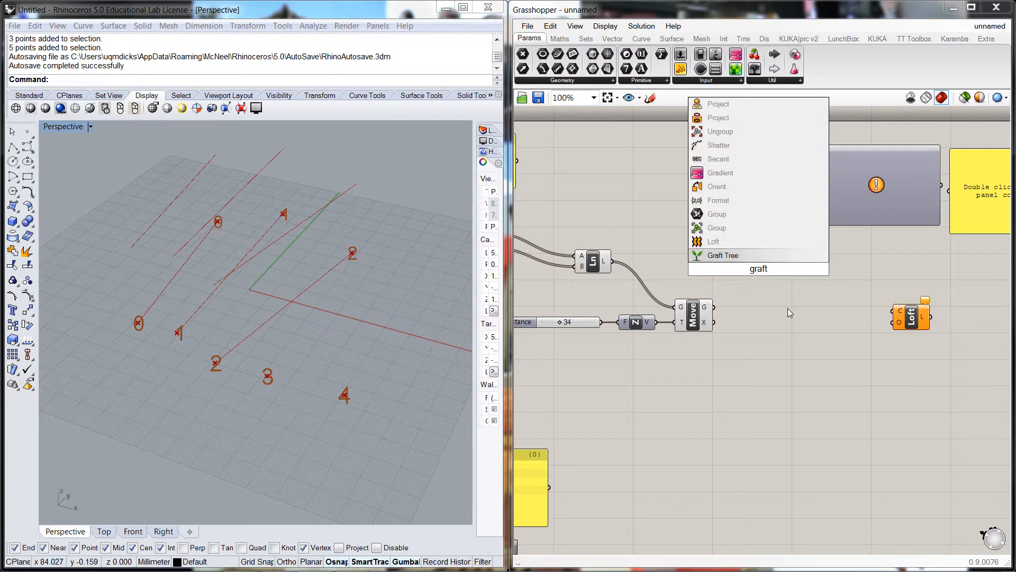
left_click(722, 256)
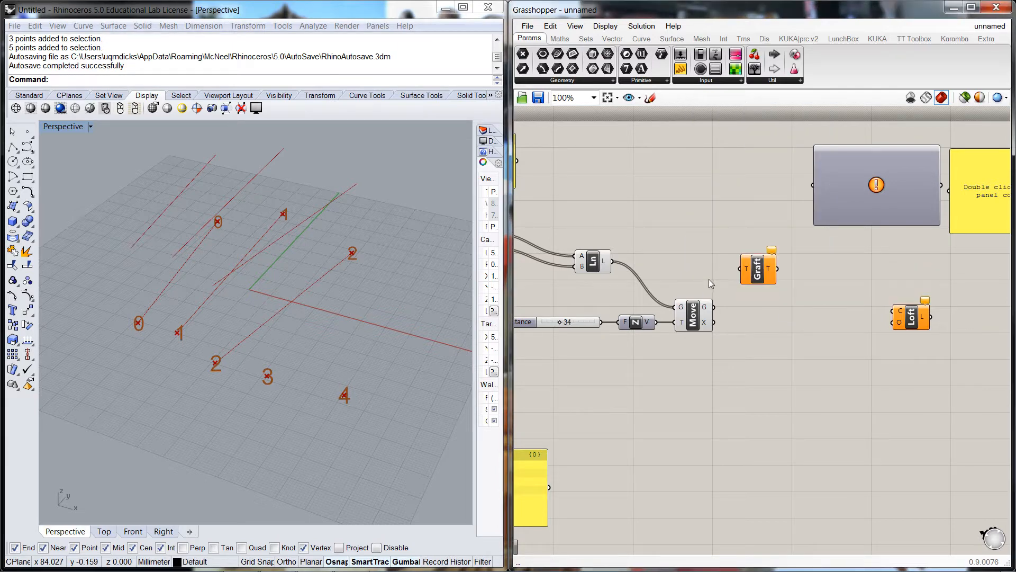
left_click_drag(612, 261, 747, 269)
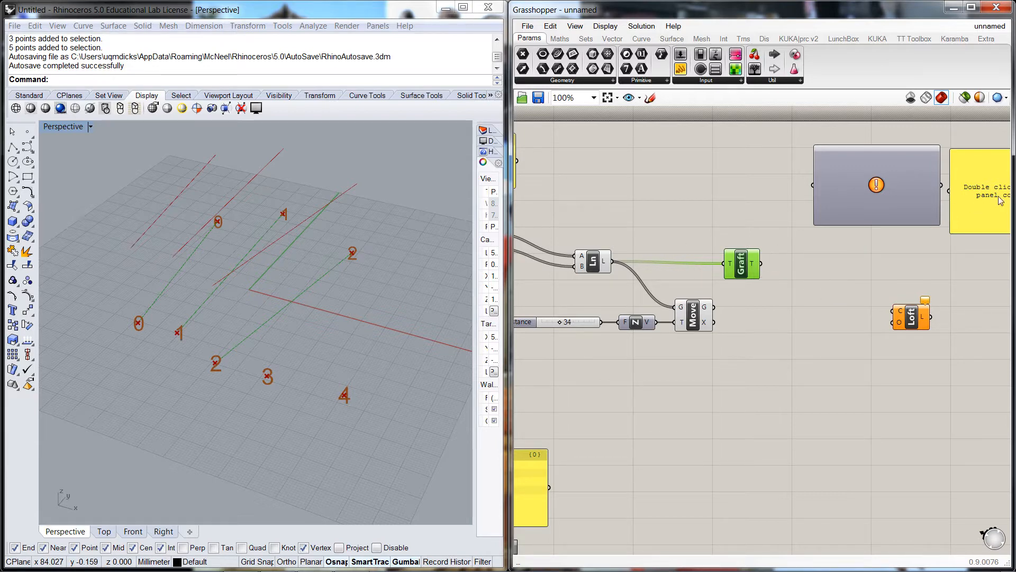
Connect the Graft output to the panel, and the panel's output to the Param Viewer
left_click_drag(1000, 192, 690, 185)
left_click_drag(831, 182, 851, 169)
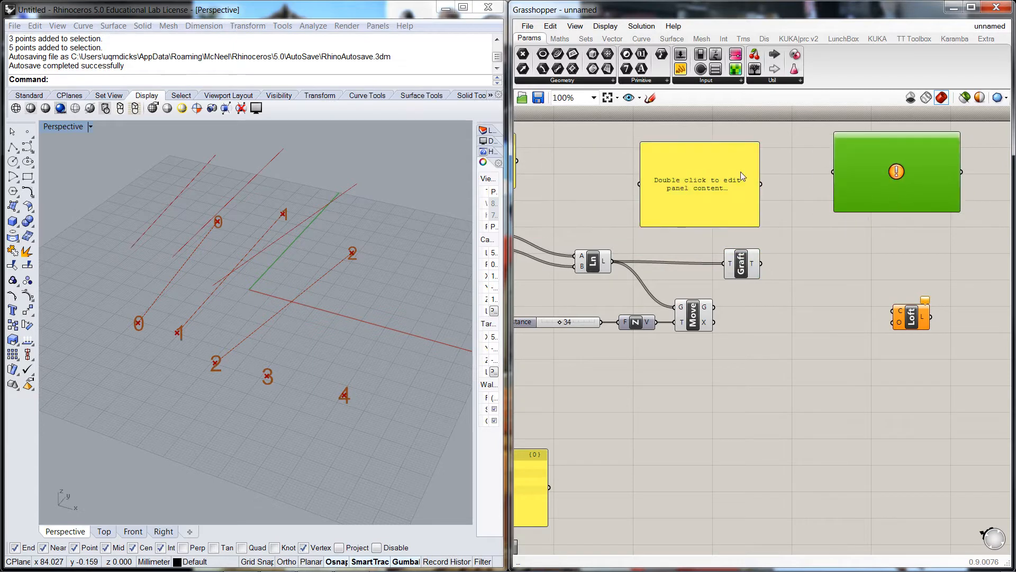
left_click_drag(741, 176, 799, 165)
left_click_drag(761, 263, 700, 176)
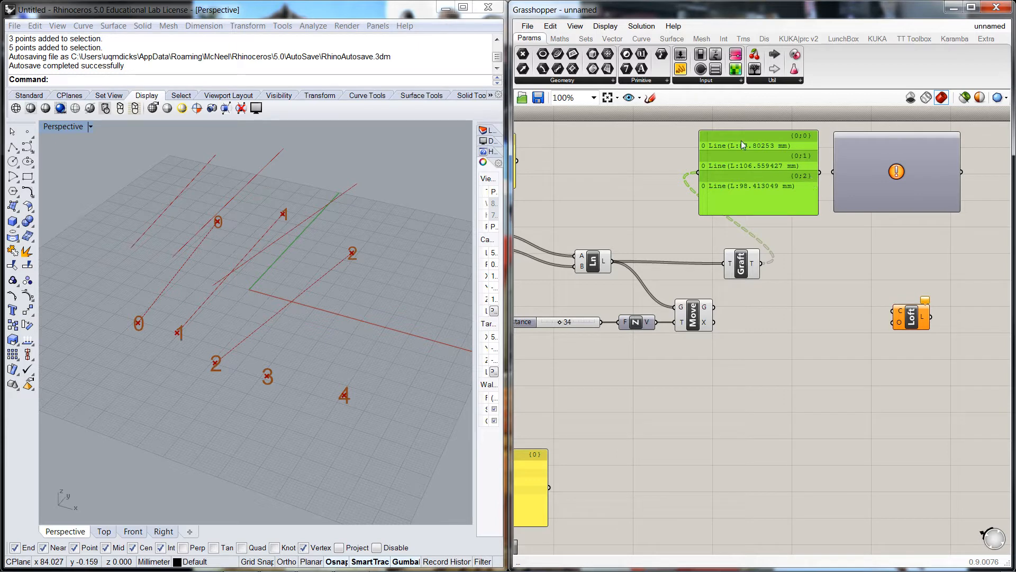
left_click_drag(819, 172, 905, 161)
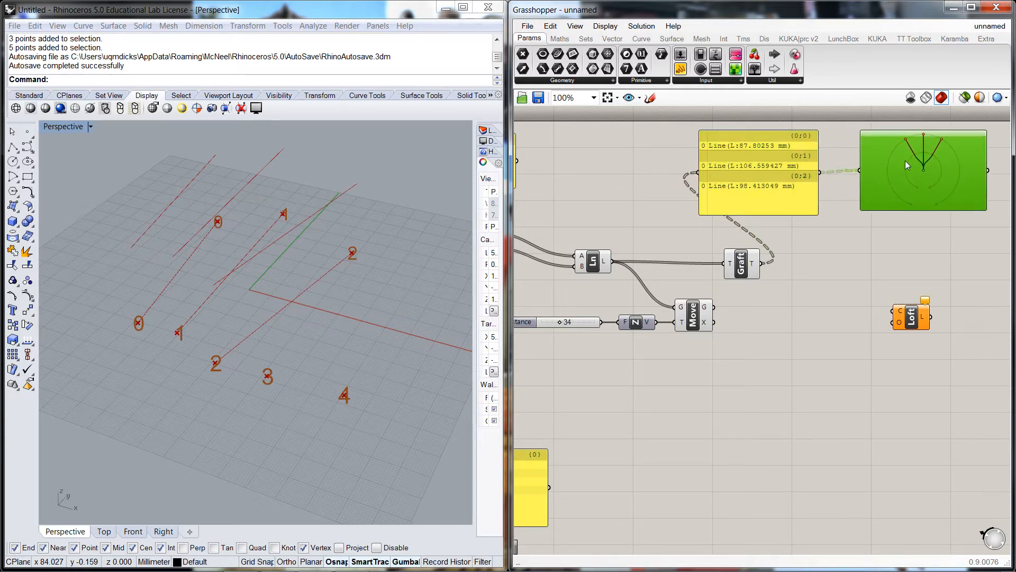
Reposition the panel and the Graft component for a tidier layout
left_click_drag(792, 174, 820, 173)
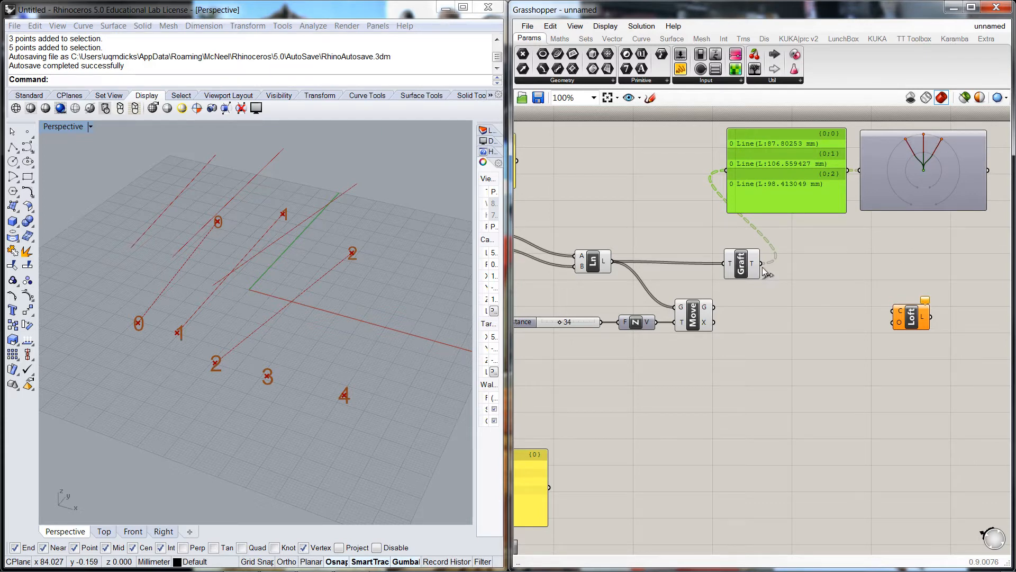
left_click_drag(741, 267, 731, 269)
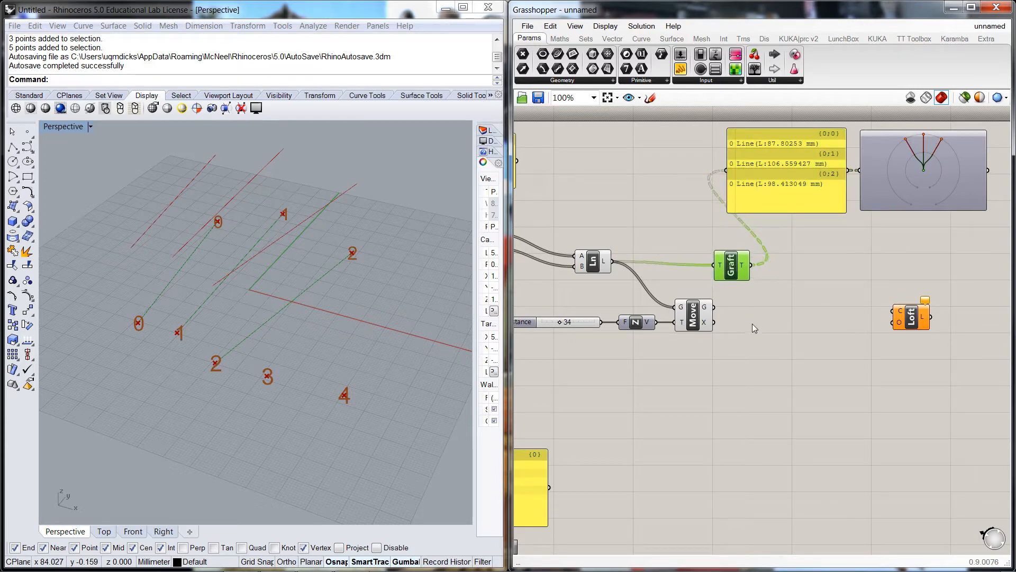
left_click(754, 351)
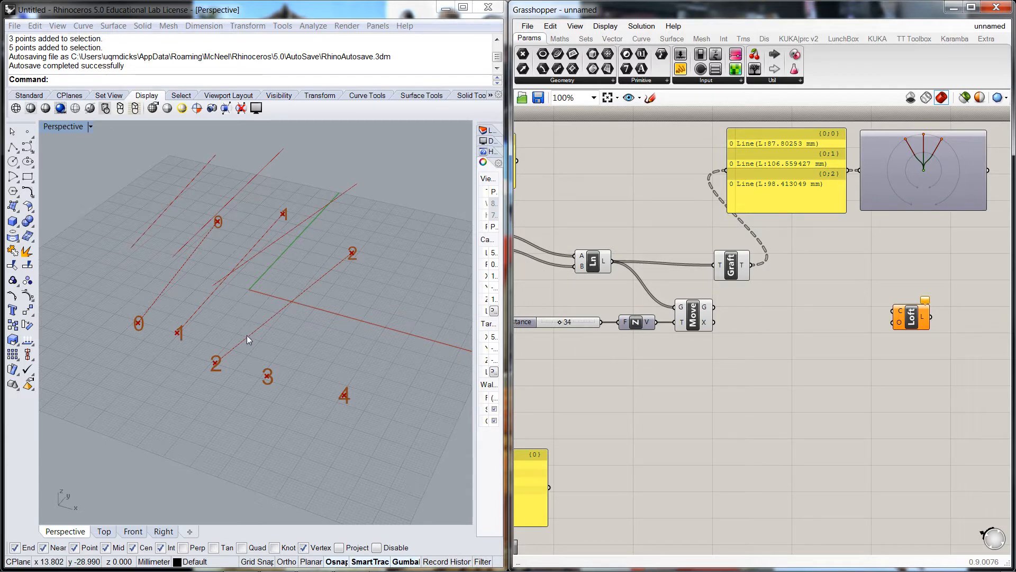
left_click_drag(736, 276, 736, 270)
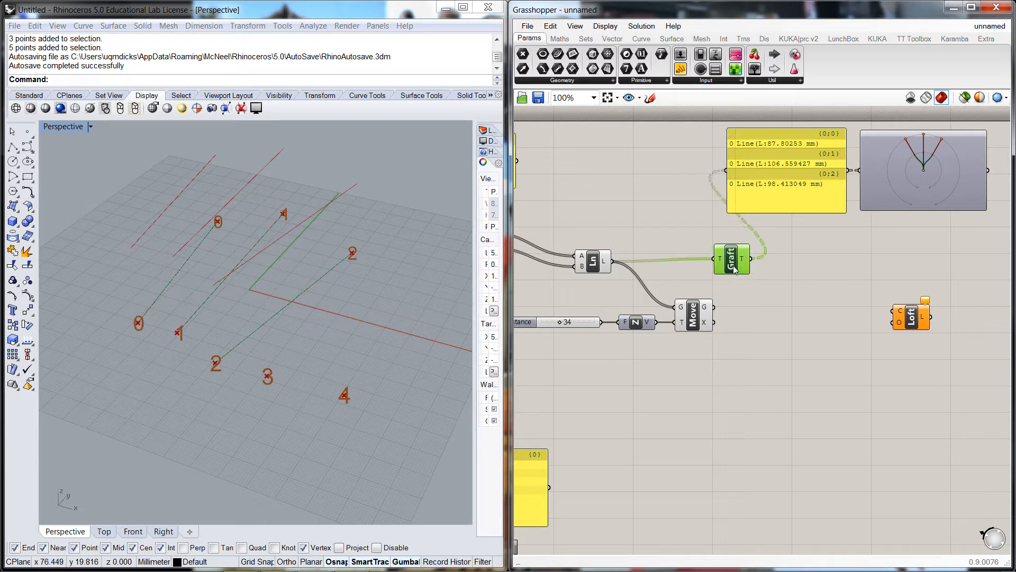
Add a second Graft Tree component and connect the Move component's geometry output to it
left_click(694, 317)
left_click(759, 359)
double_click(745, 356)
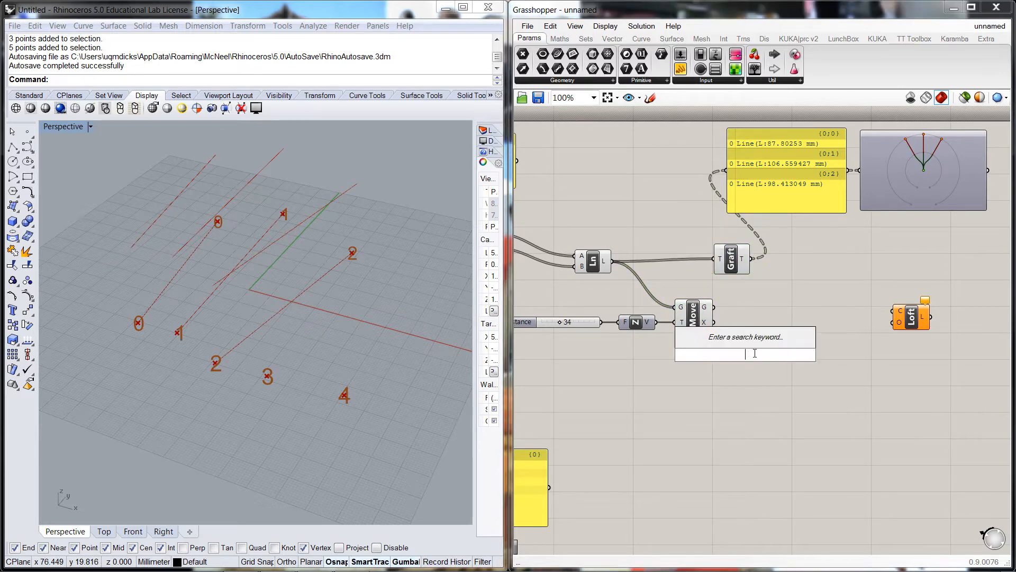
type("gr")
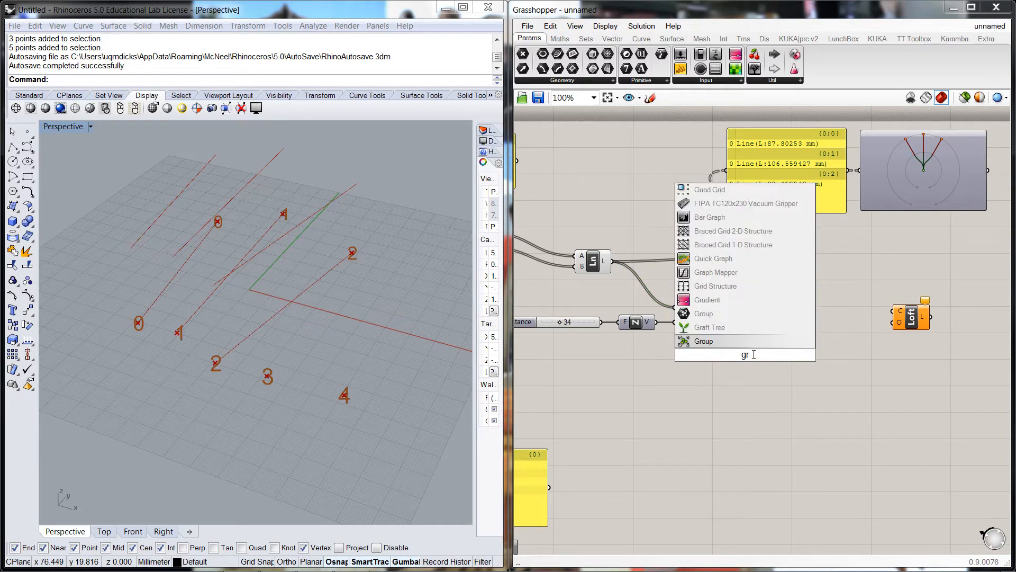
type("a")
key("Return")
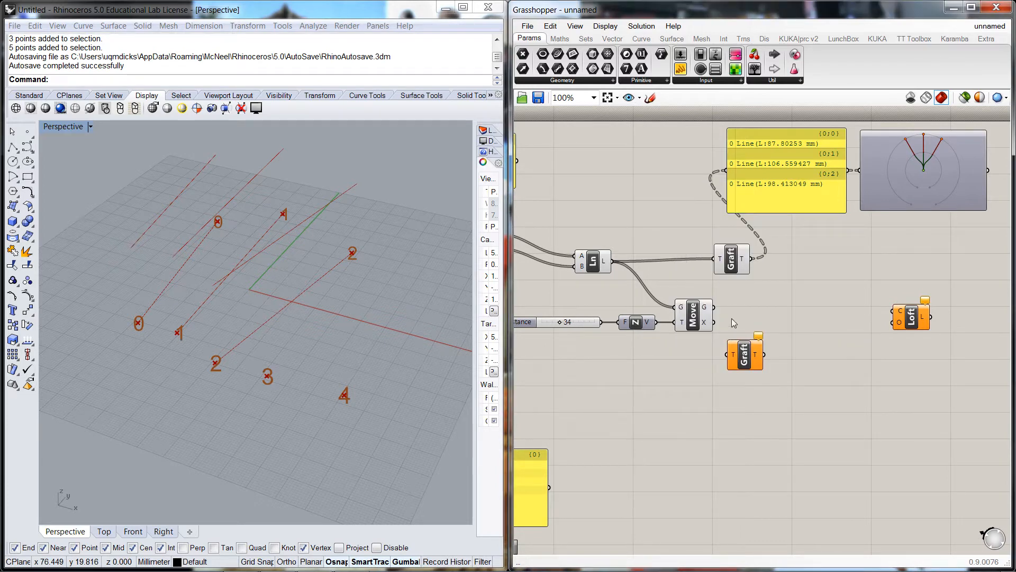
left_click_drag(714, 307, 754, 366)
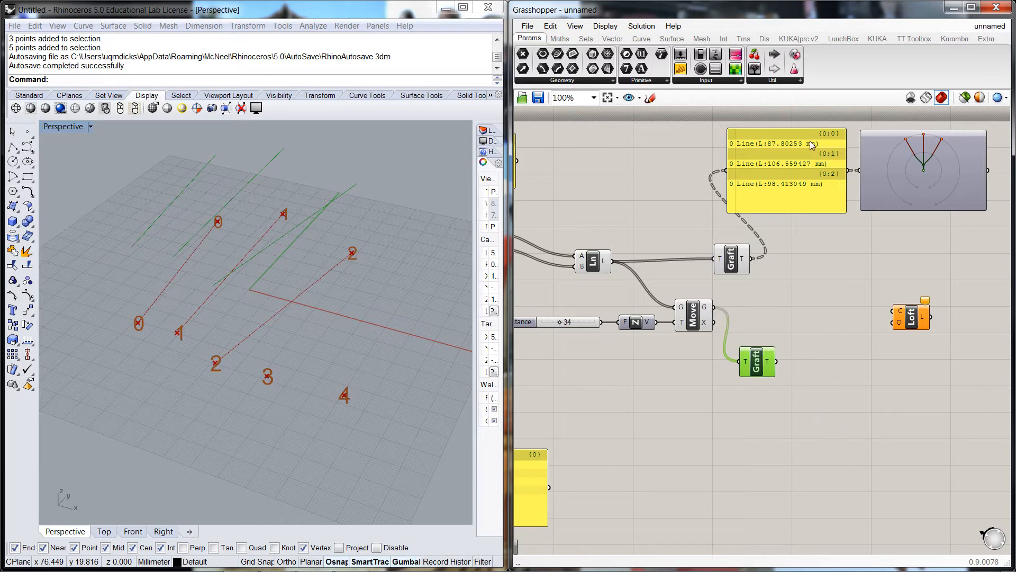
Duplicate the panel and Param Viewer below, and connect the second Graft output to the copied panel
left_click(813, 177)
left_click(883, 166, "shift")
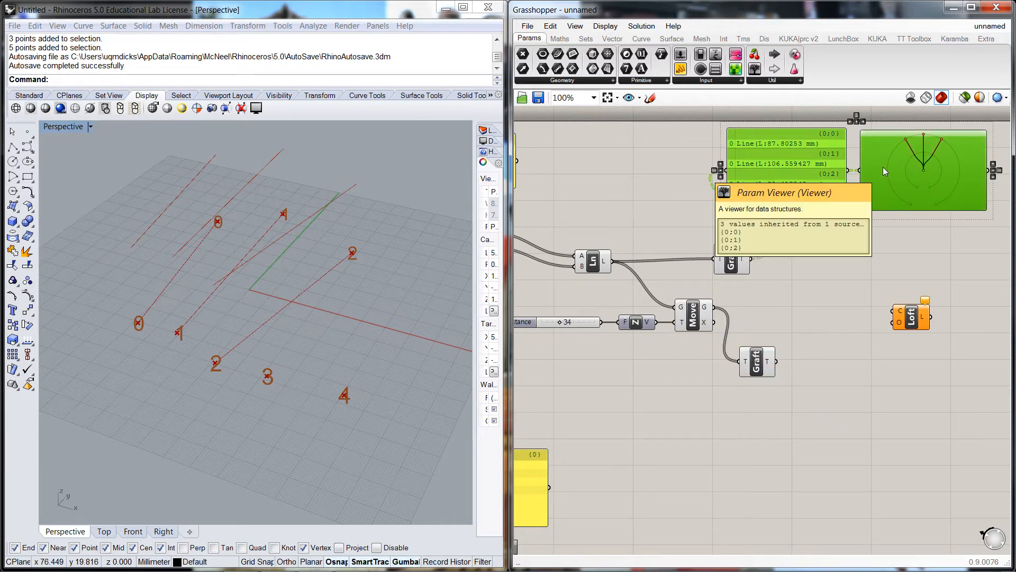
left_click_drag(808, 161, 897, 414, "alt")
left_click_drag(776, 362, 813, 426)
Reposition the copied panel, its viewer and the second Graft component
scroll(815, 428, "down", 2)
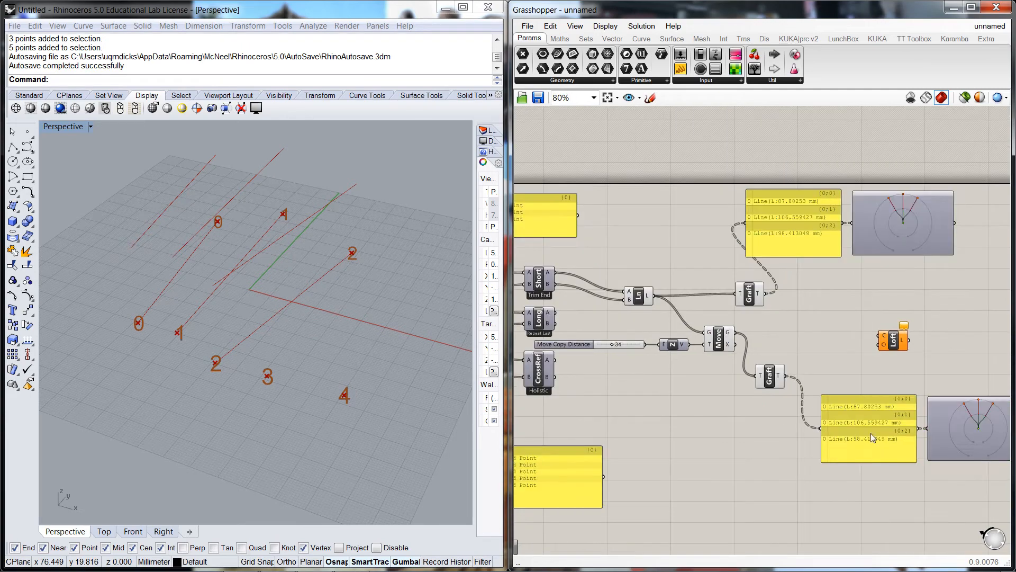
left_click(909, 434)
left_click(946, 430, "shift")
left_click_drag(946, 429, 879, 454)
left_click(888, 389)
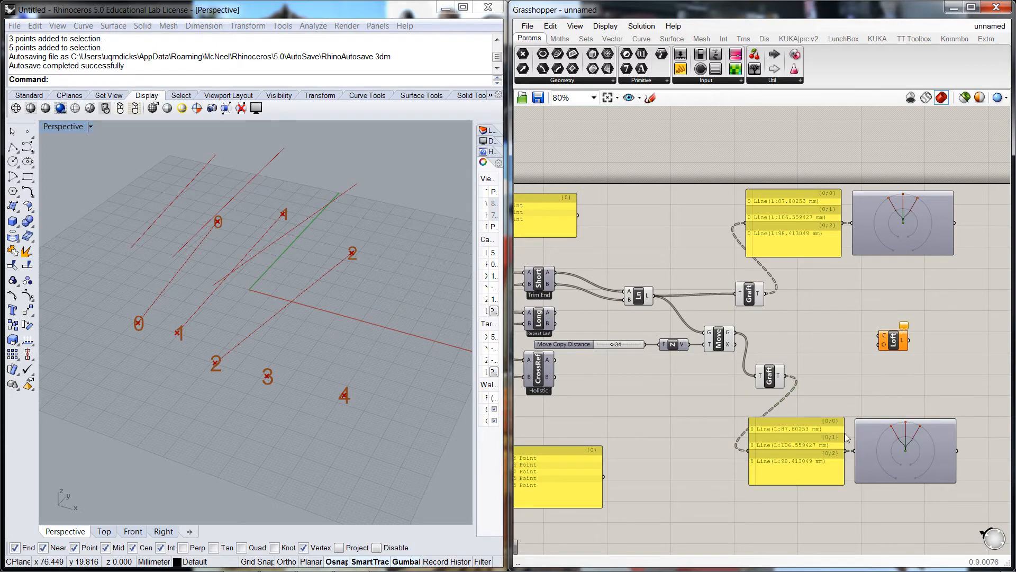
scroll(855, 453, "up", 2)
right_click_drag(850, 380, 769, 386)
left_click(659, 370)
left_click_drag(659, 370, 641, 367)
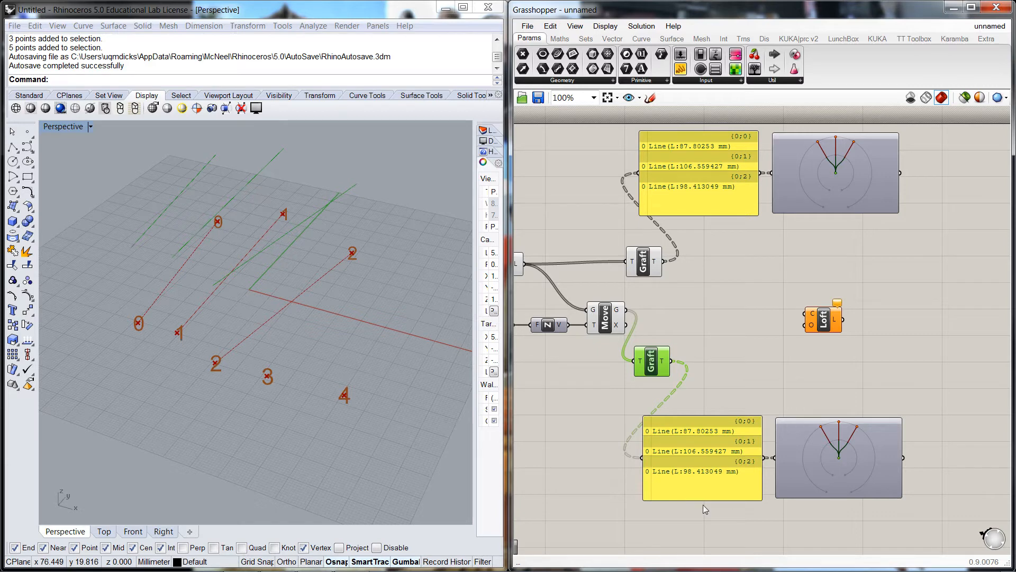
left_click(729, 524)
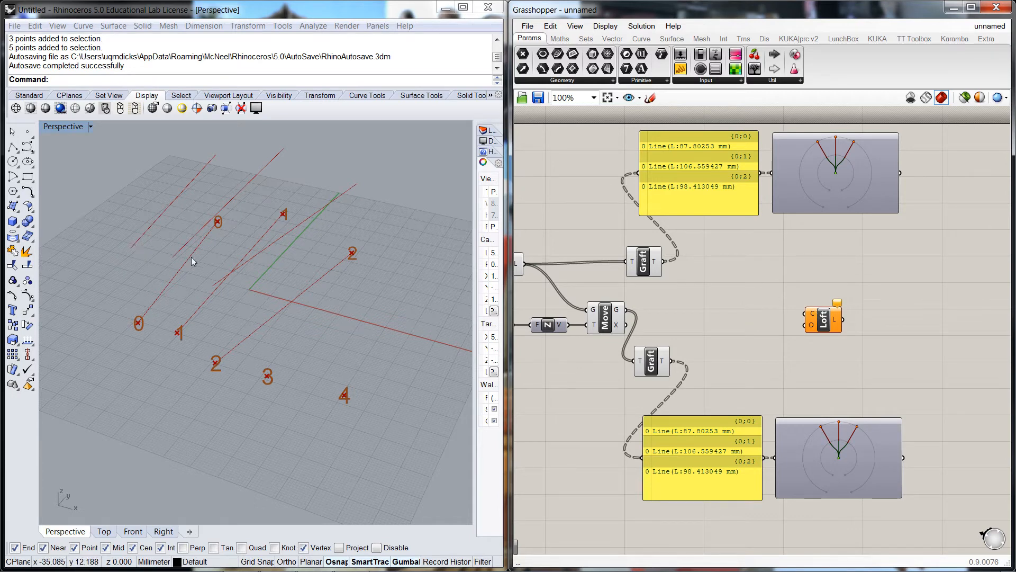
Move the Loft component aside and add a Merge component between the two grafted branches
left_click_drag(825, 321, 892, 312)
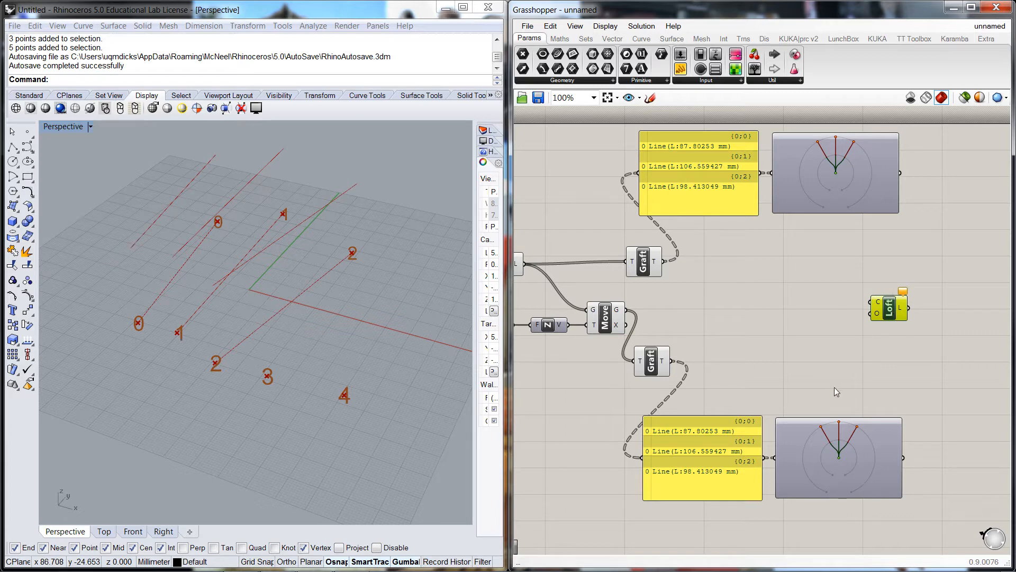
left_click(772, 382)
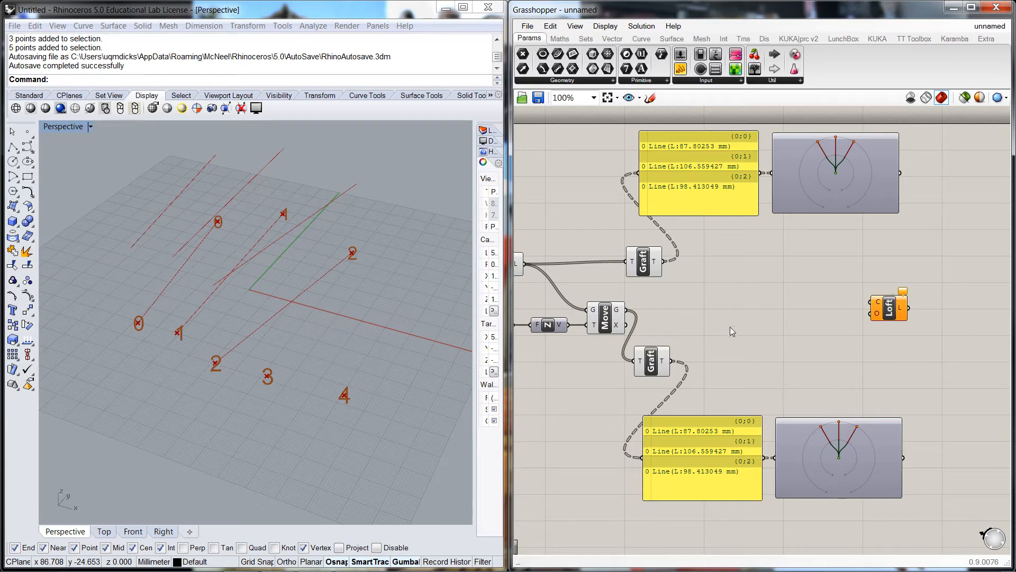
double_click(755, 313)
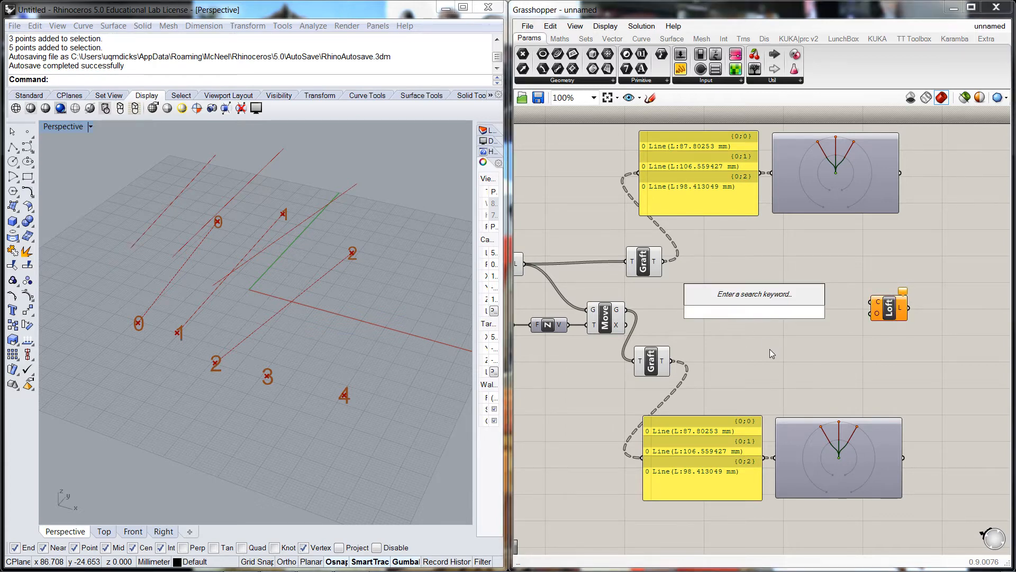
type("mer")
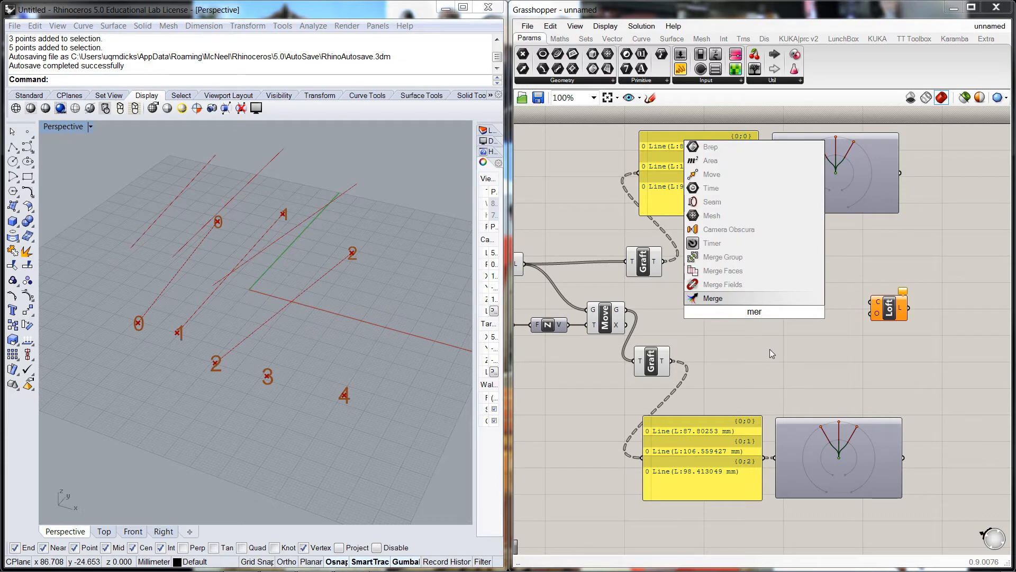
left_click_drag(756, 314, 763, 304)
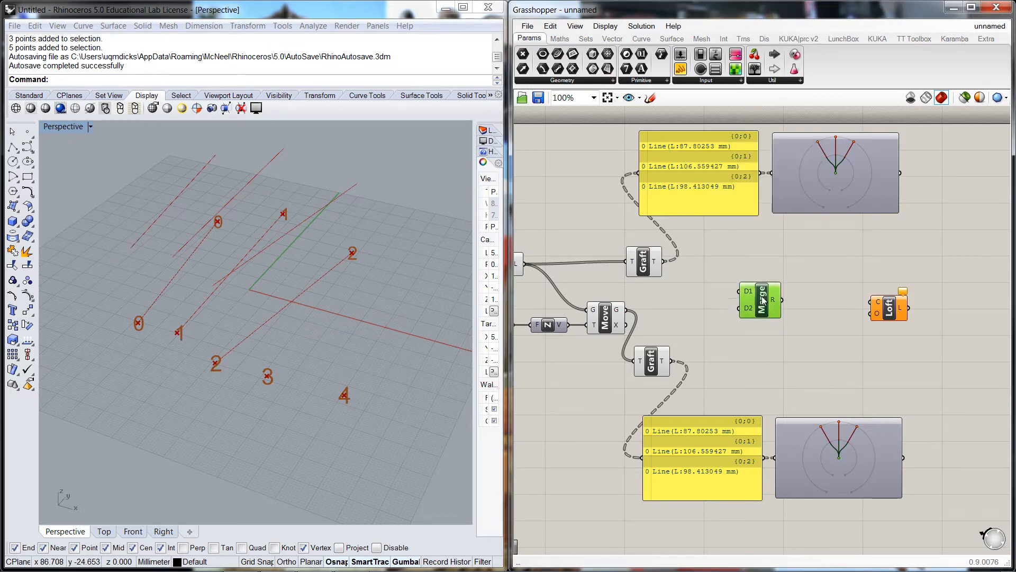
Connect the first Graft output to Merge input D1 and the second Graft output to D2
left_click(688, 287)
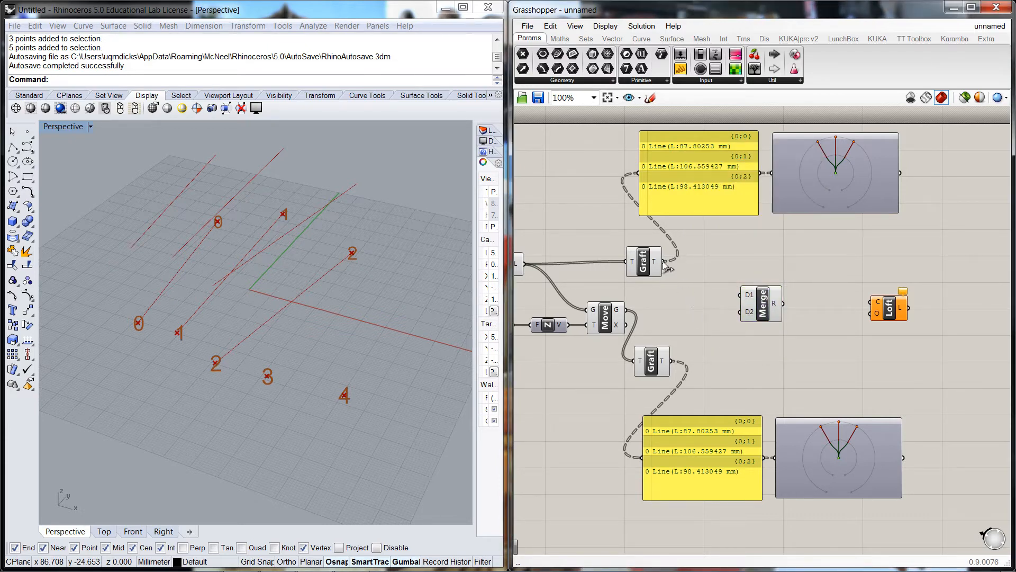
left_click_drag(664, 262, 741, 295)
left_click_drag(679, 361, 740, 303)
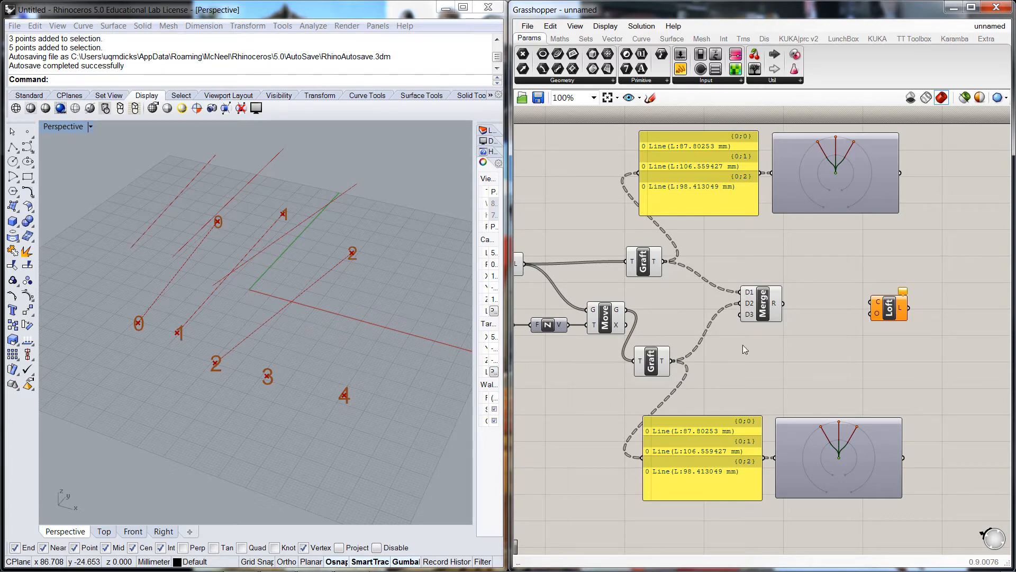
Add a Panel to the right of Merge and connect the Merge result output to it
scroll(758, 306, "up", 8)
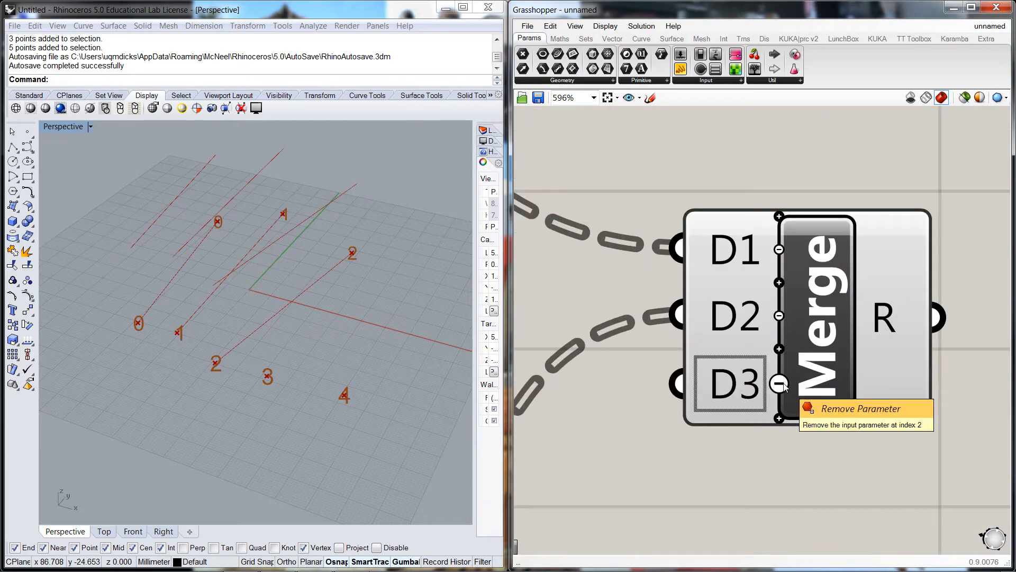
scroll(779, 388, "up", 3)
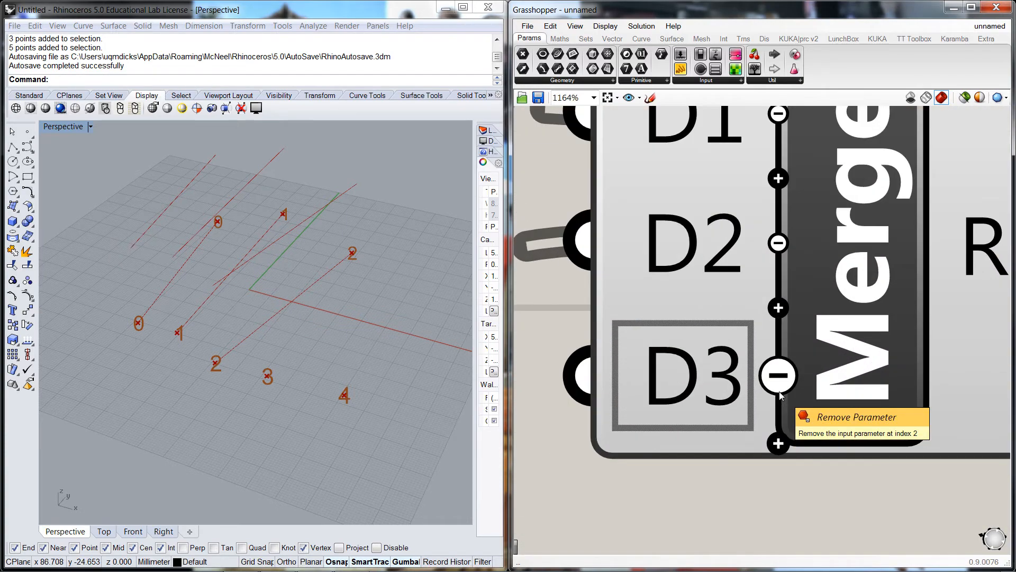
scroll(779, 389, "down", 6)
scroll(779, 391, "down", 3)
scroll(817, 438, "down", 2)
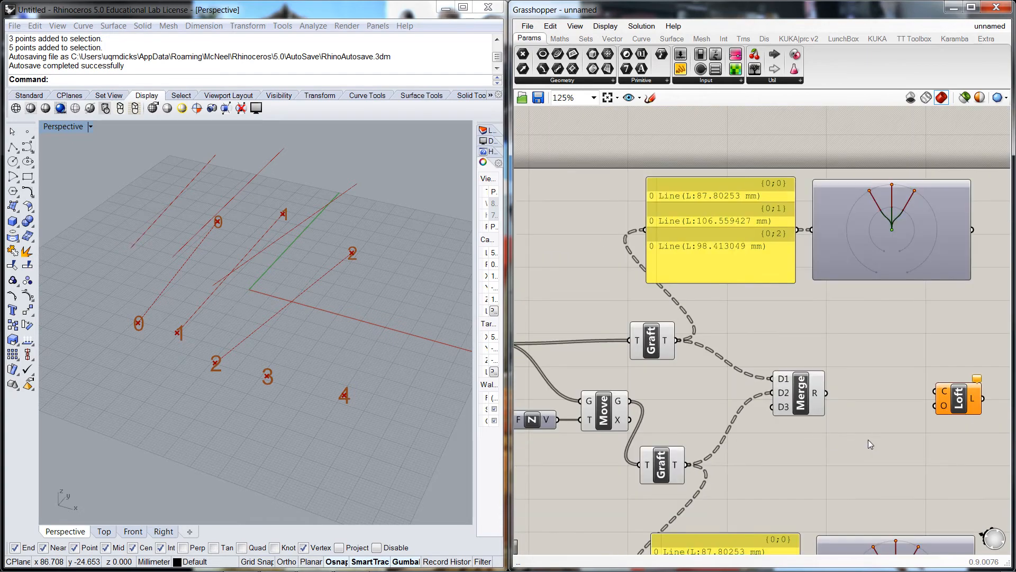
right_click_drag(868, 439, 800, 422)
scroll(792, 446, "down", 1)
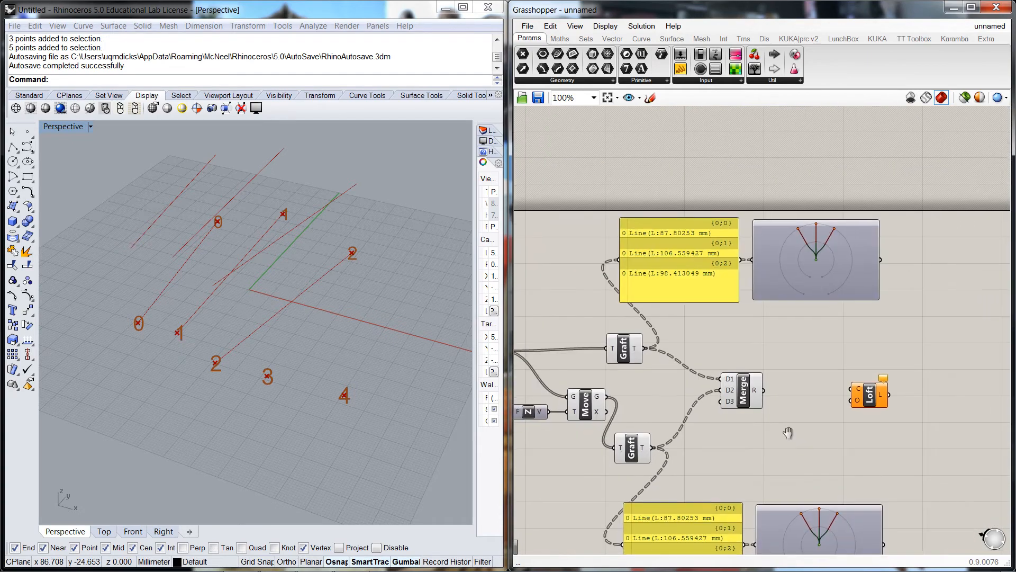
double_click(772, 420)
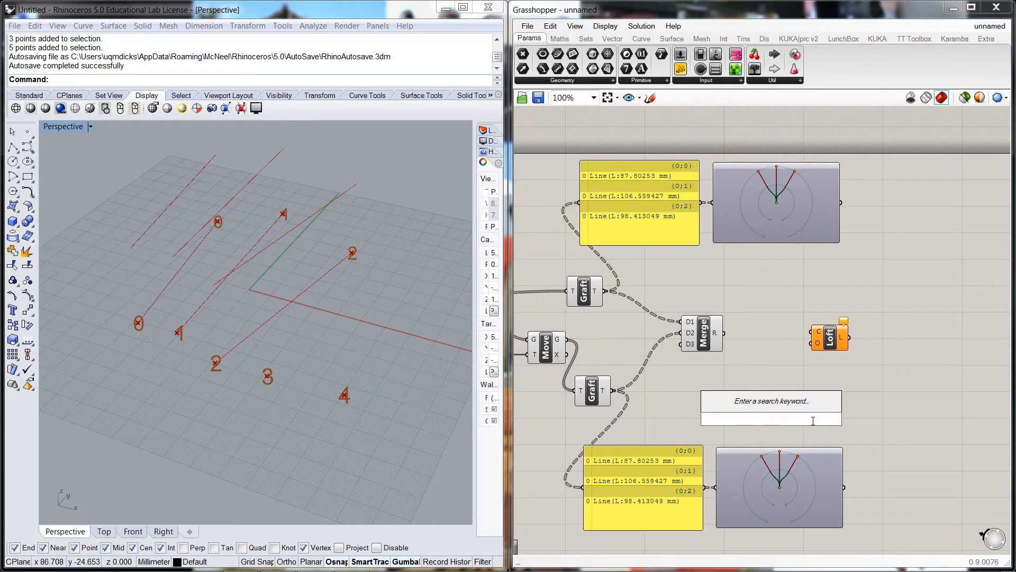
type("panel")
key("Return")
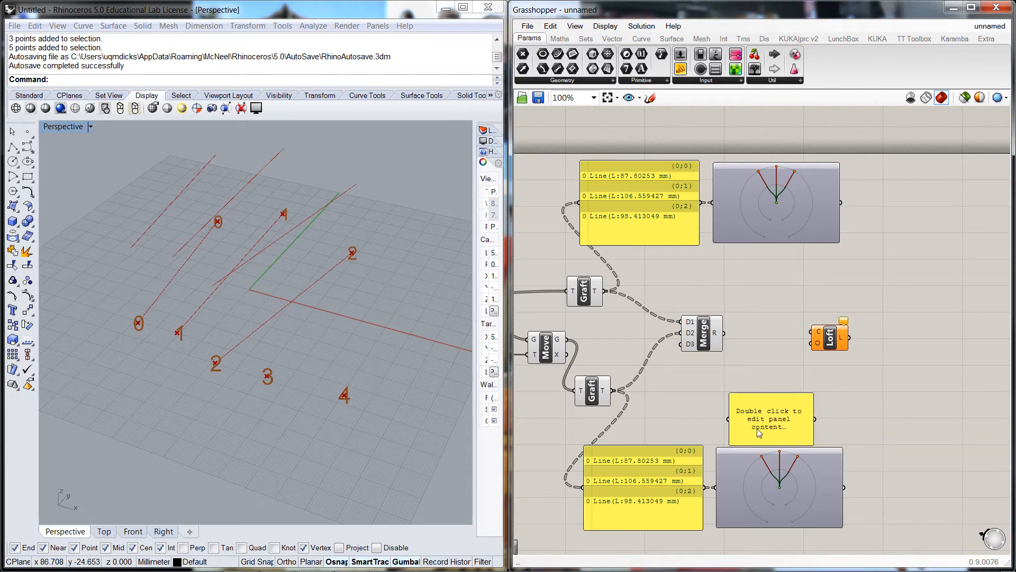
left_click_drag(757, 423, 808, 421)
left_click_drag(727, 337, 819, 378)
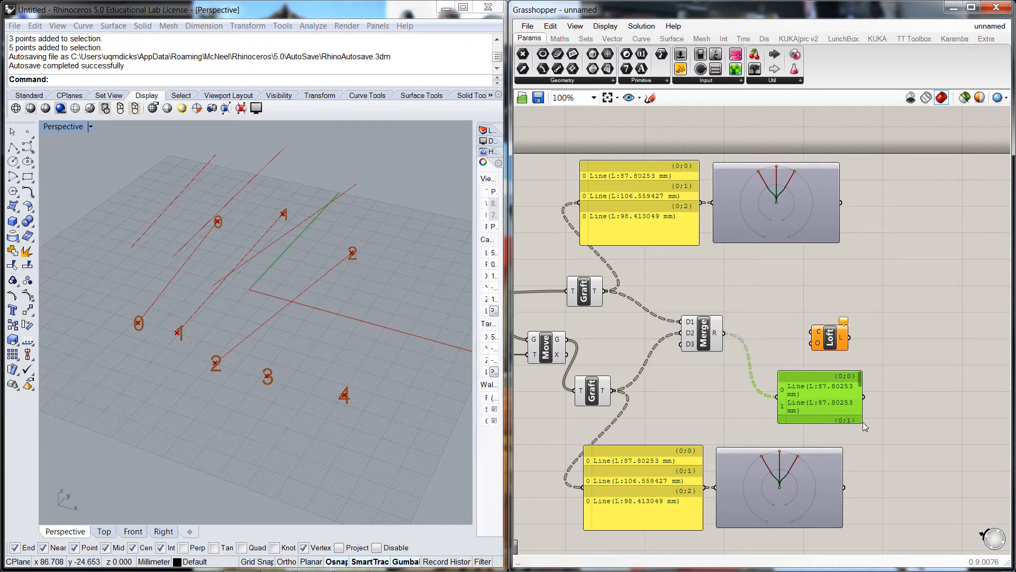
Enlarge the merged-result panel so all branches show and move the Loft component above it
left_click_drag(862, 421, 961, 447)
scroll(941, 449, "down", 2)
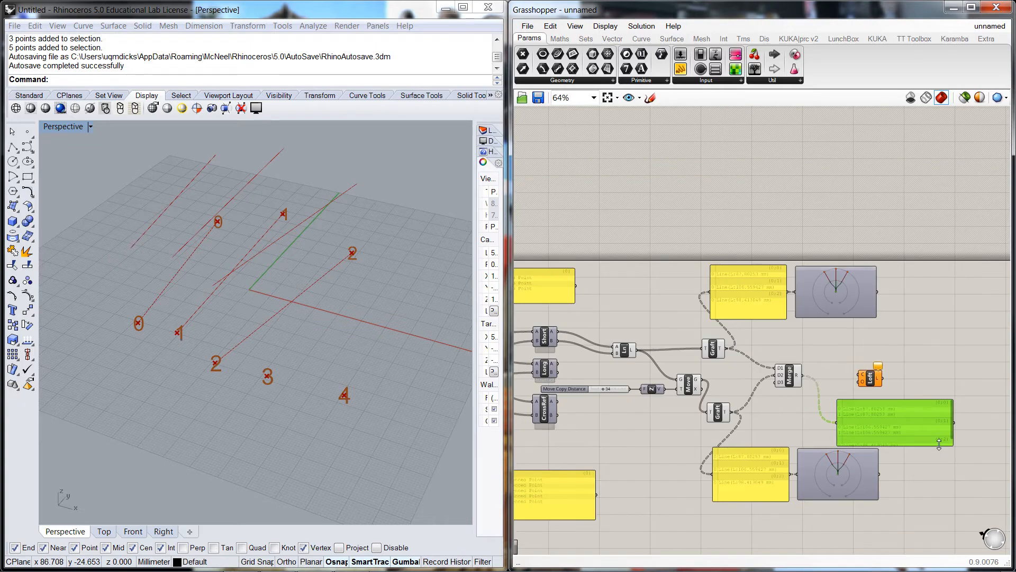
scroll(942, 443, "up", 2)
right_click_drag(936, 449, 797, 355)
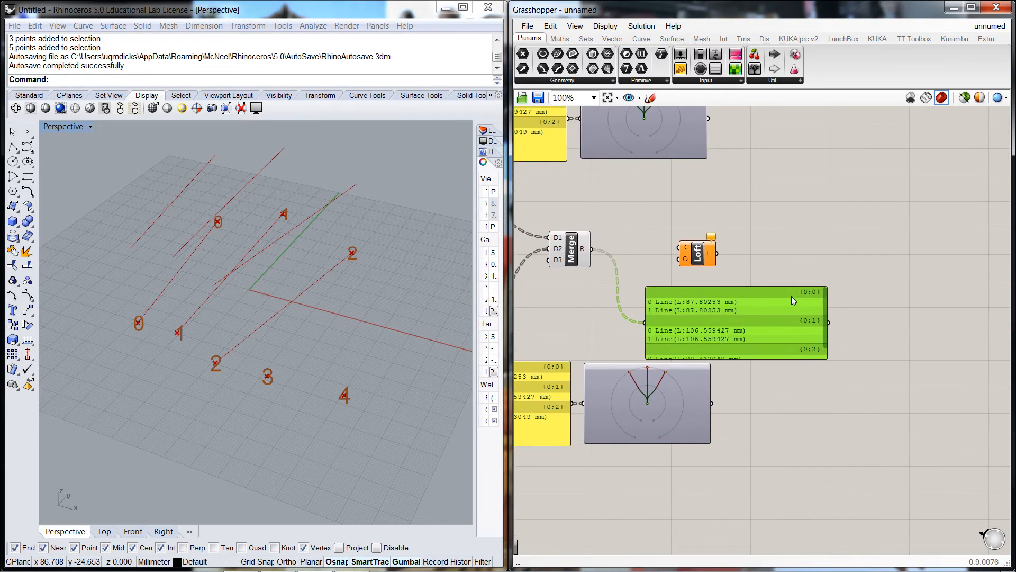
left_click_drag(792, 296, 790, 284)
left_click_drag(704, 252, 662, 214)
left_click_drag(738, 278, 740, 243)
left_click_drag(825, 316, 827, 350)
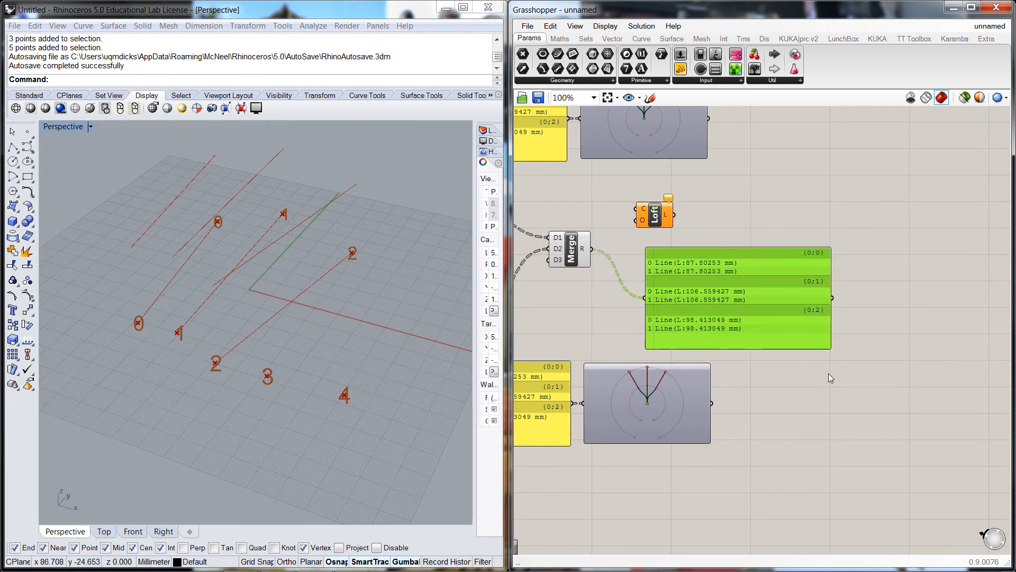
left_click(827, 374)
scroll(827, 373, "down", 1)
scroll(855, 329, "up", 1)
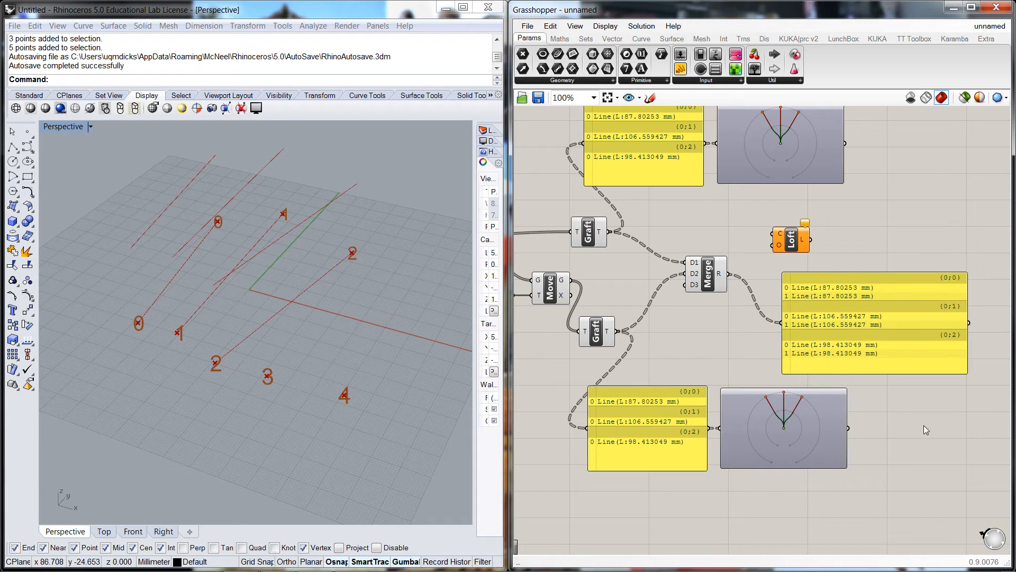
Copy the lower Param Viewer, place it beside the merged-result panel, and connect the panel to it
right_click_drag(923, 424, 832, 437)
left_click(706, 440)
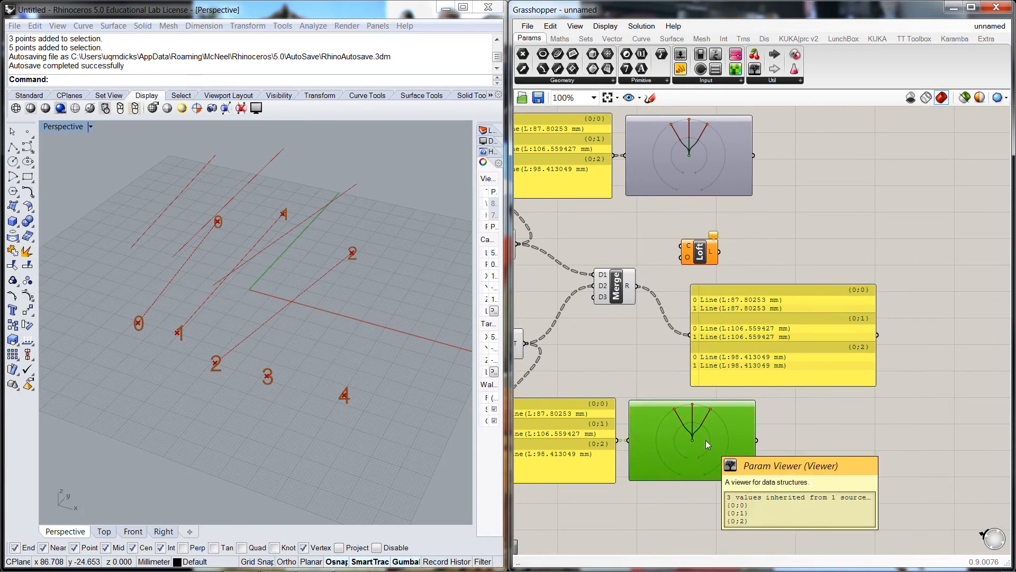
key("ctrl+c")
key("ctrl+v")
left_click_drag(704, 465, 967, 351)
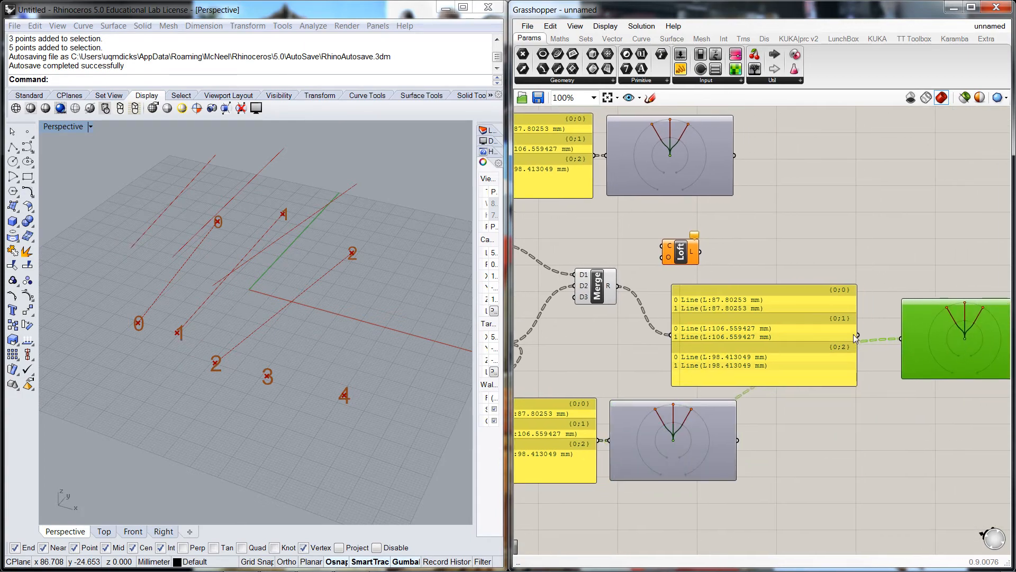
left_click_drag(860, 337, 934, 328)
left_click(899, 373)
left_click(929, 413)
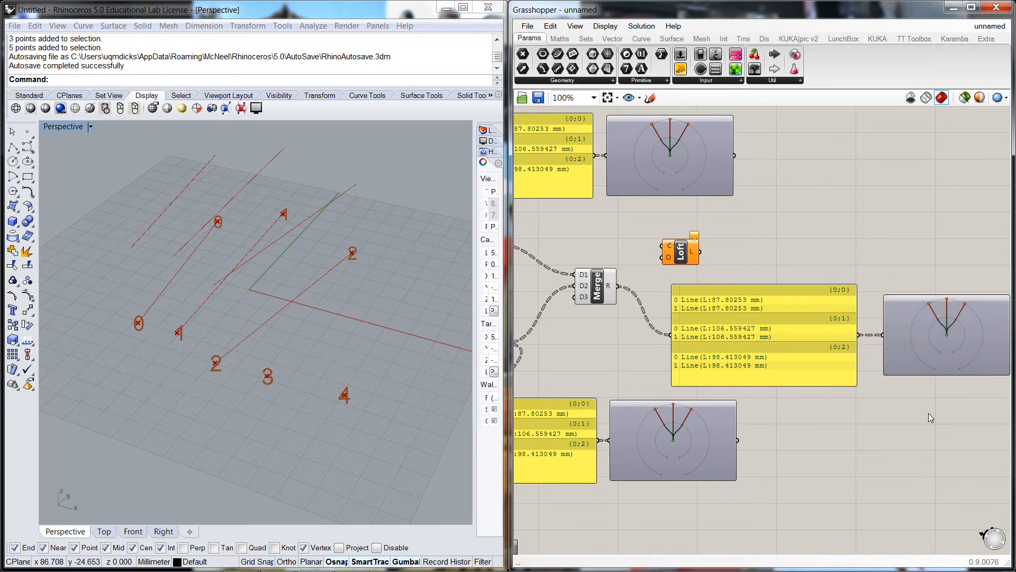
Connect the Merge result output to the Loft component's curves input to loft the surfaces
scroll(928, 413, "down", 1)
right_click_drag(900, 439, 862, 450)
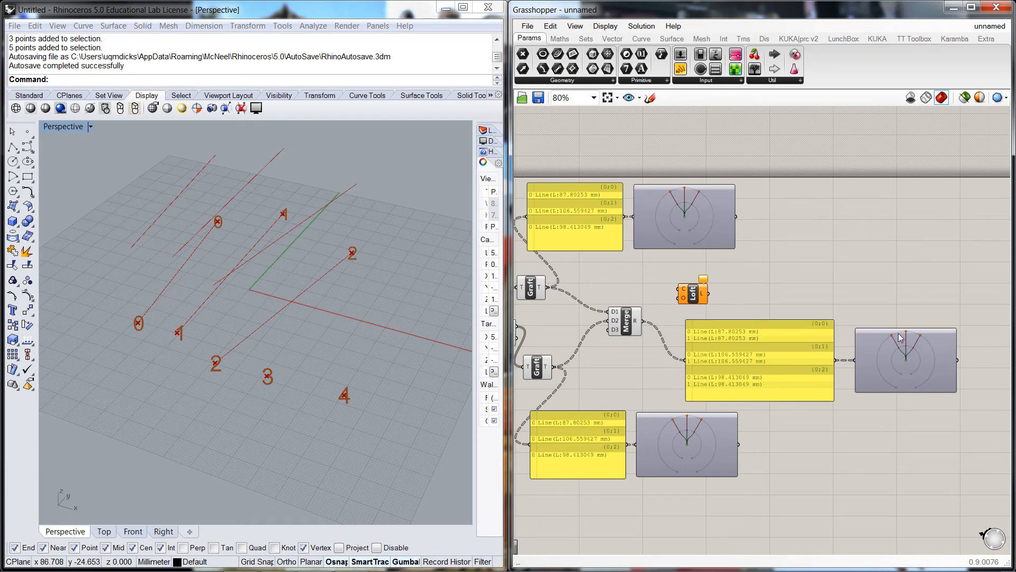
left_click_drag(695, 297, 714, 295)
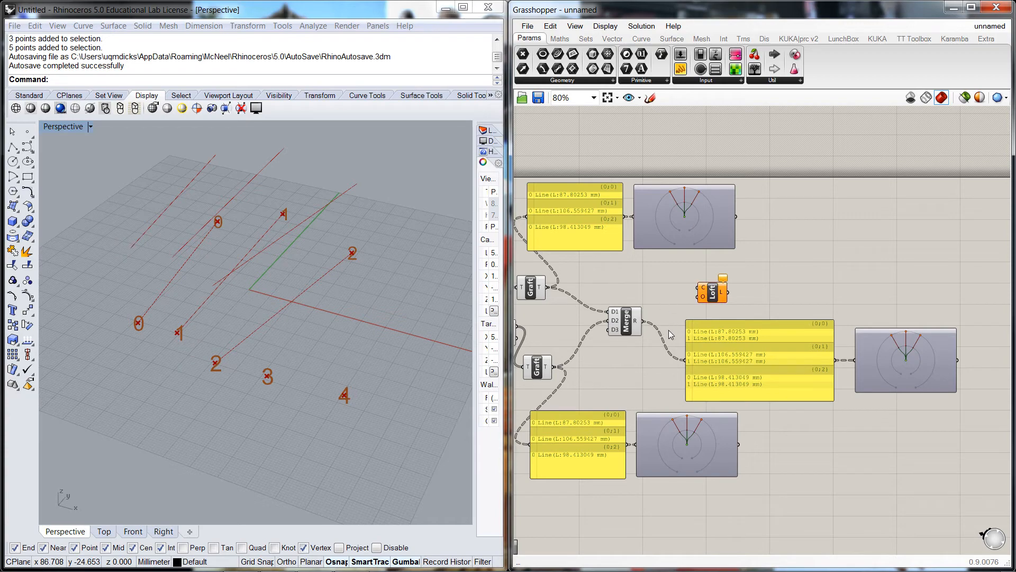
left_click_drag(644, 321, 728, 288)
left_click(729, 306)
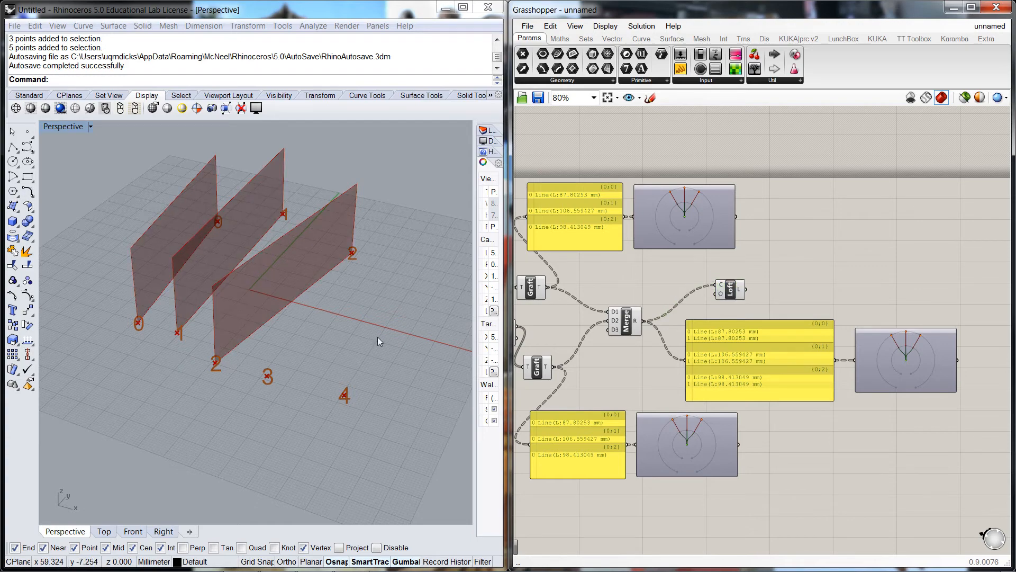
Set the Move Copy Distance slider to 53 while orbiting the Rhino view to inspect the lofted surfaces
left_click(380, 333)
mouse_move(384, 333)
right_mouse_down()
mouse_move(370, 293)
mouse_move(376, 348)
mouse_move(390, 351)
mouse_move(371, 347)
right_mouse_up()
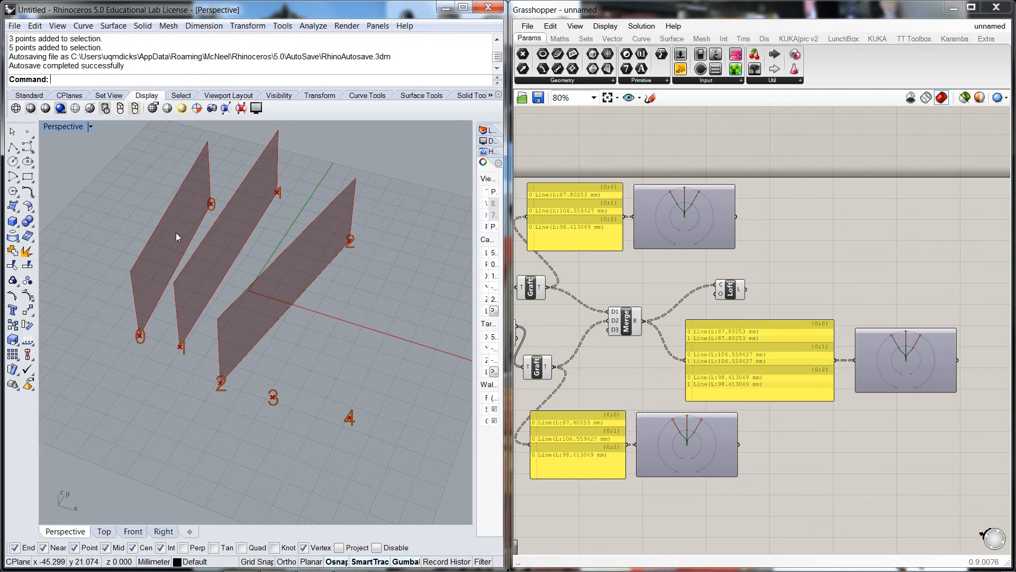
right_click_drag(165, 379, 160, 299)
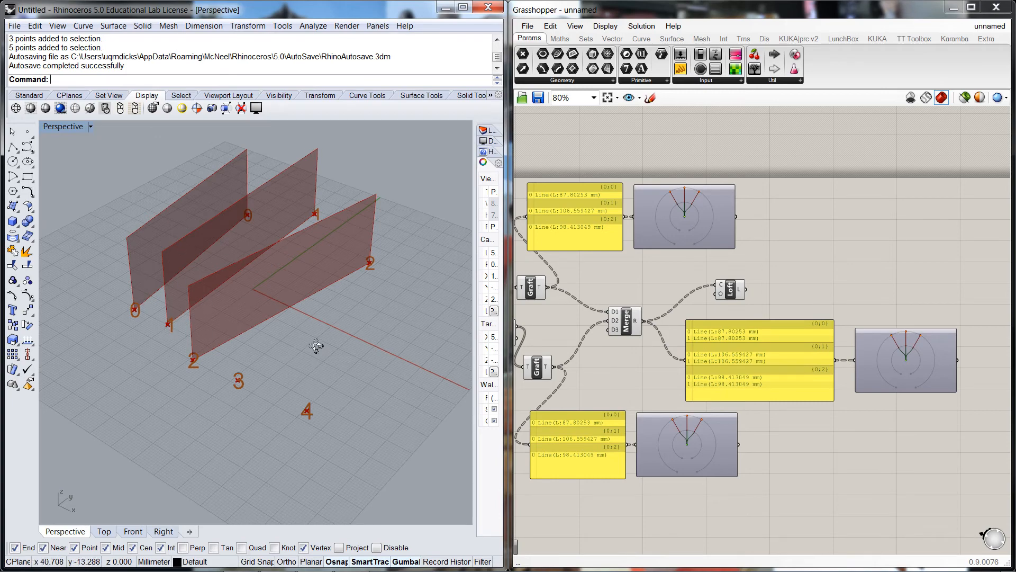
right_click_drag(313, 343, 326, 338)
scroll(602, 369, "down", 2)
right_click_drag(602, 370, 768, 389)
scroll(608, 362, "up", 2)
left_click_drag(597, 362, 612, 362)
scroll(624, 383, "down", 2)
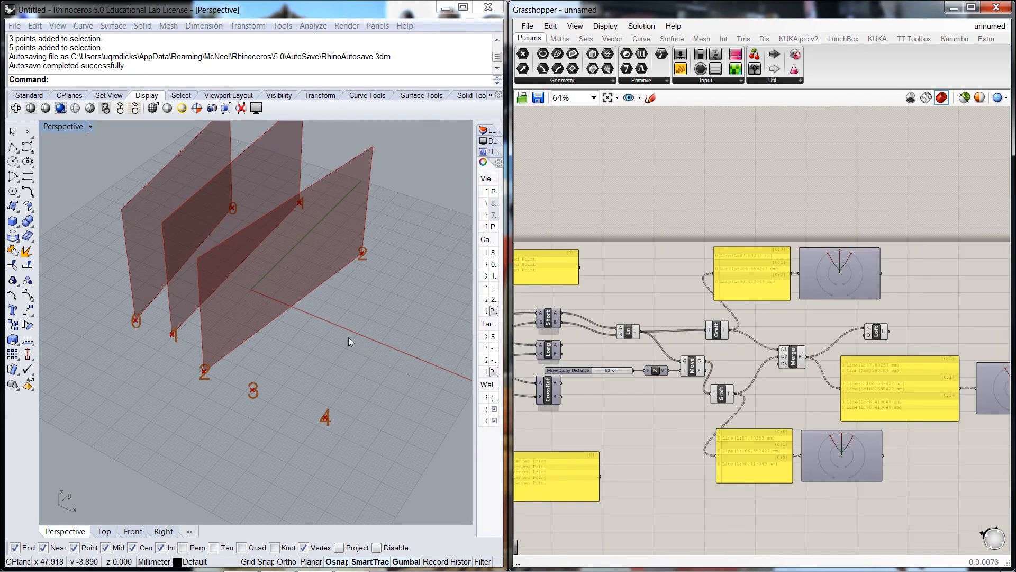
Nudge the Move Copy Distance slider slightly higher after orbiting the Rhino view again
left_click(348, 338)
scroll(310, 348, "down", 1)
right_click_drag(309, 348, 271, 373)
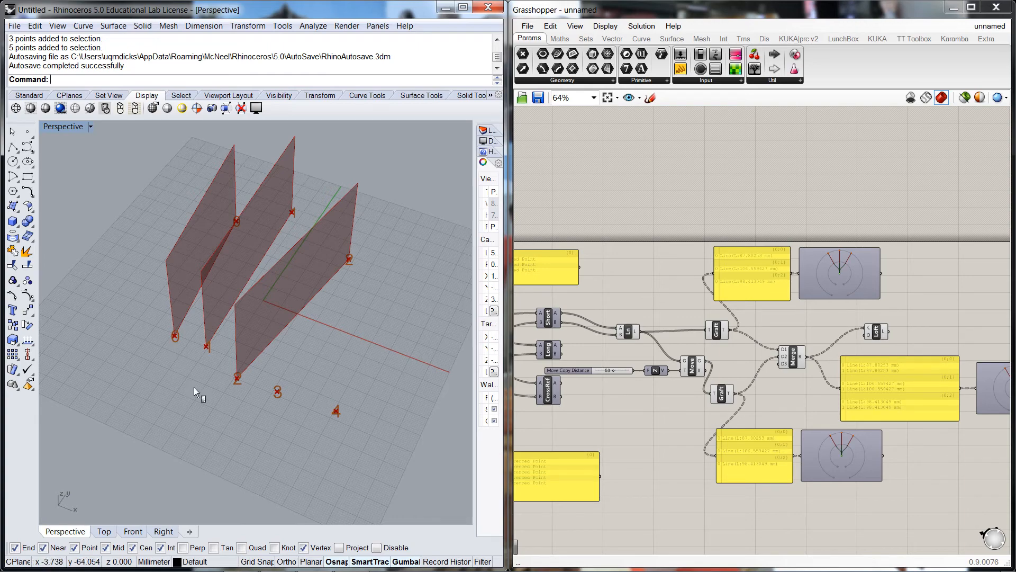
right_click_drag(194, 387, 181, 376)
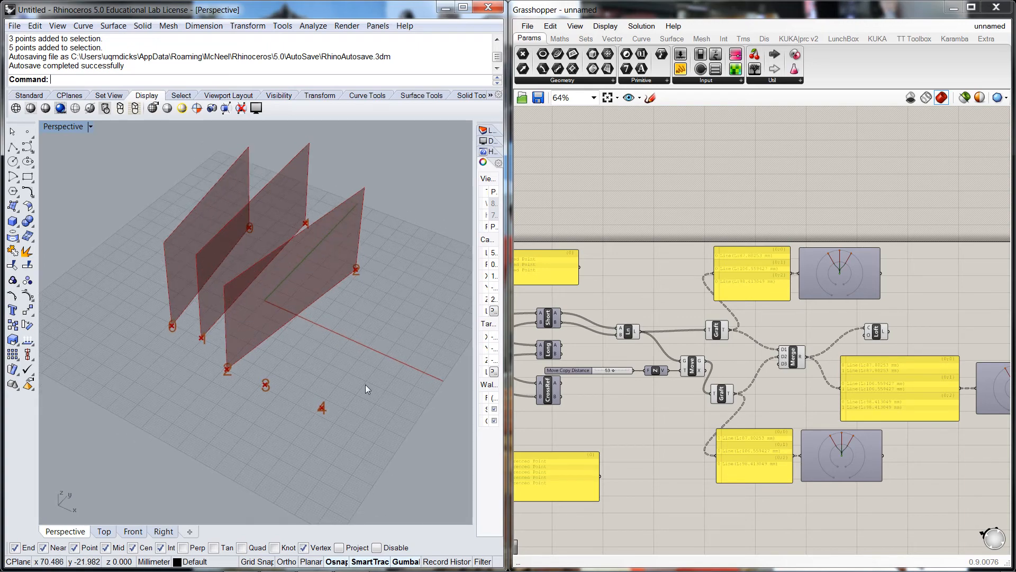
left_click(619, 411)
scroll(608, 373, "up", 2)
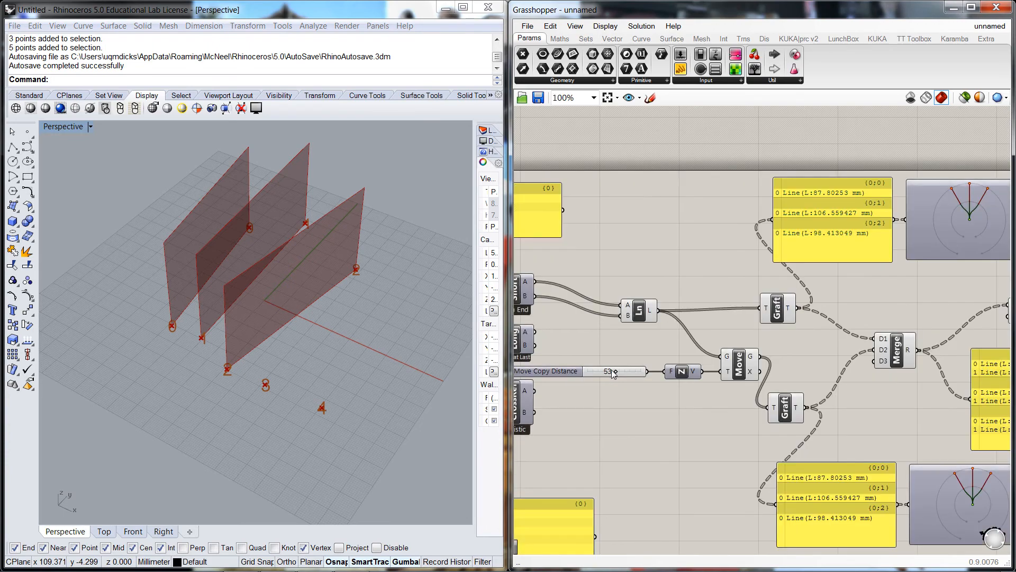
left_click_drag(618, 372, 624, 371)
scroll(670, 412, "down", 3)
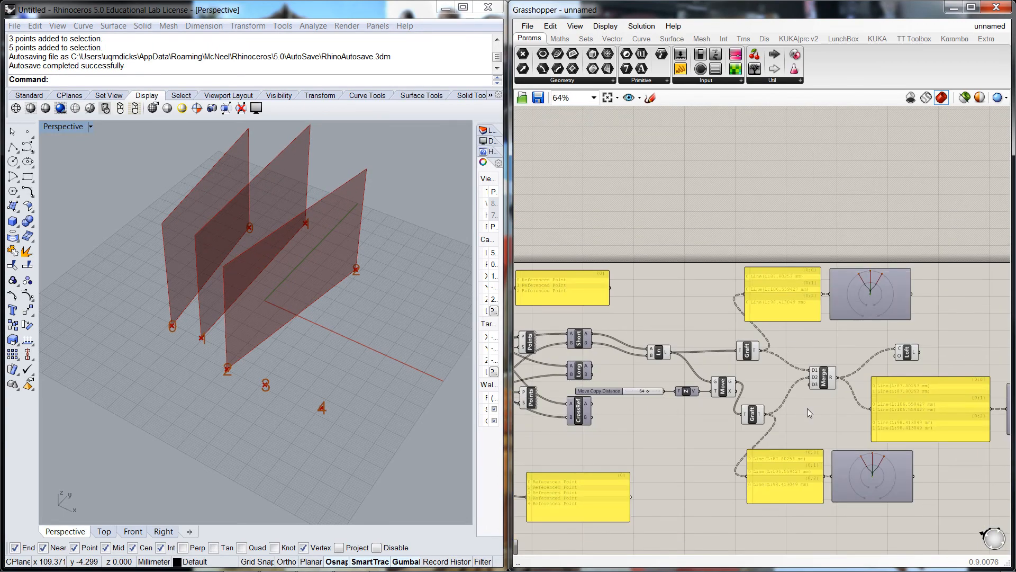
Inspect the Loft component's output data structure on the canvas
right_click_drag(802, 408, 647, 382)
scroll(819, 313, "up", 1)
right_click_drag(818, 313, 802, 274)
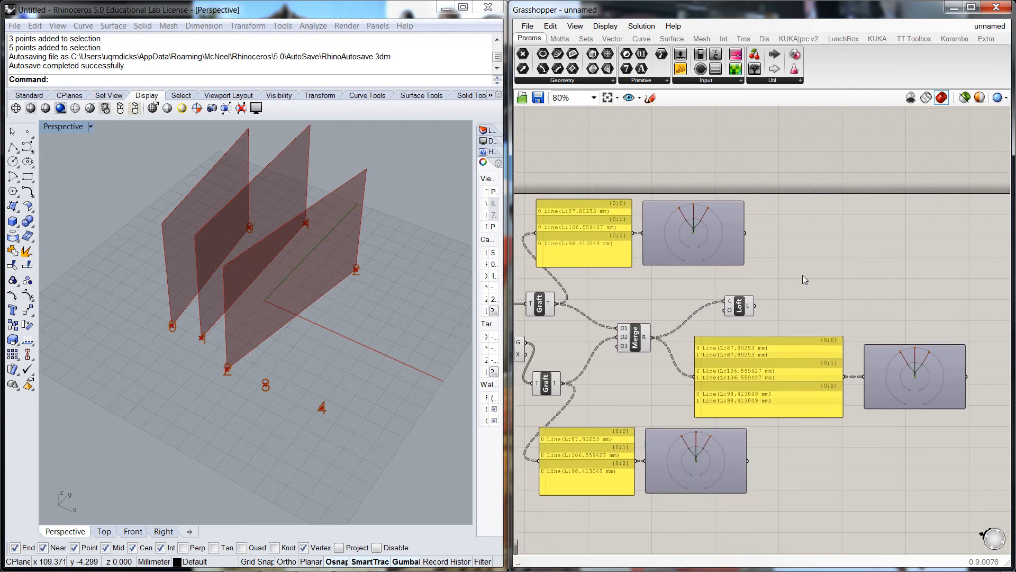
scroll(802, 275, "down", 1)
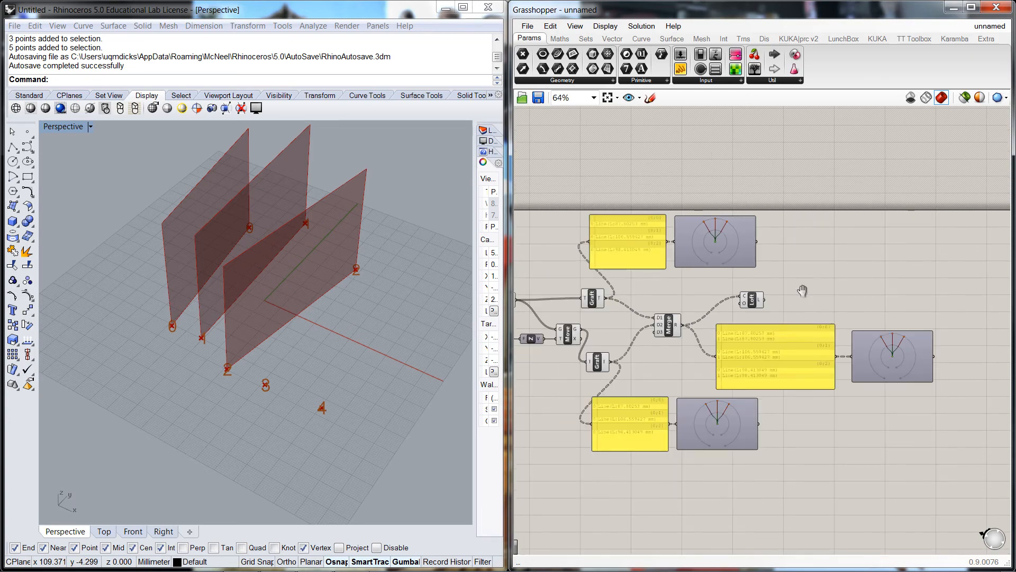
right_click_drag(802, 275, 879, 284)
scroll(840, 252, "down", 1)
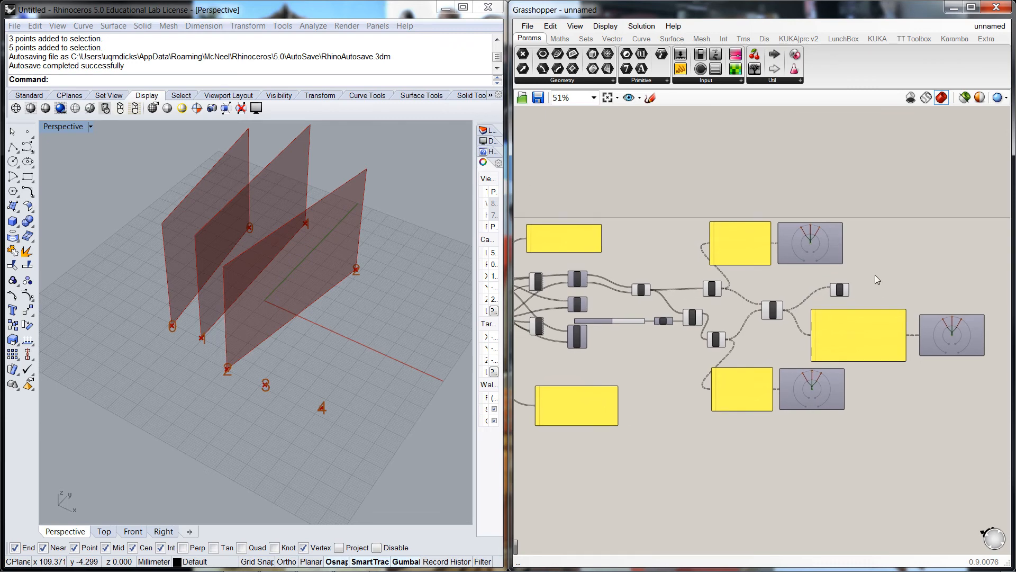
mouse_move(847, 292)
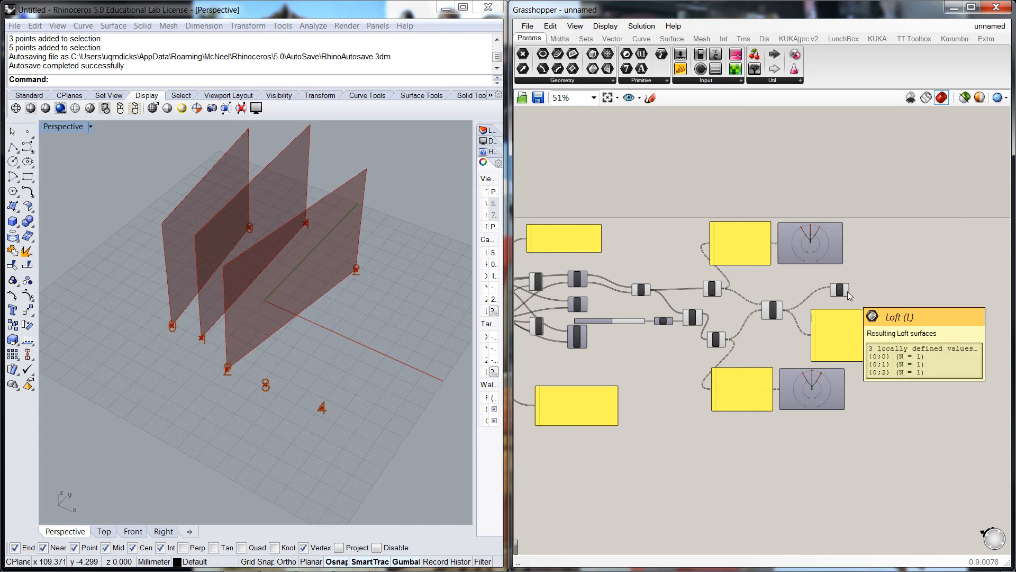
scroll(853, 282, "up", 4)
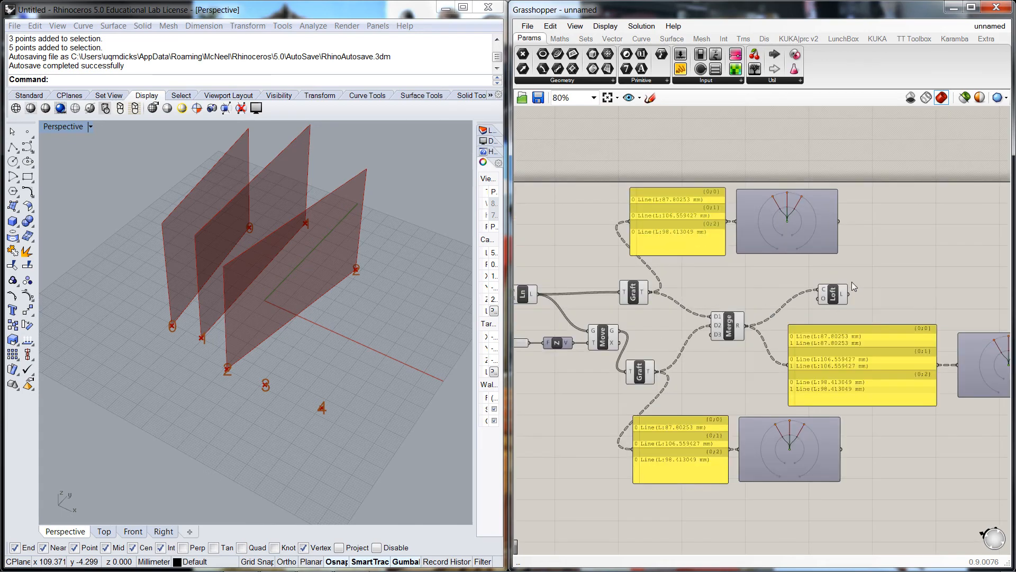
Move the Loft component closer to the Merge component
left_click_drag(822, 310, 777, 316)
left_click(831, 292)
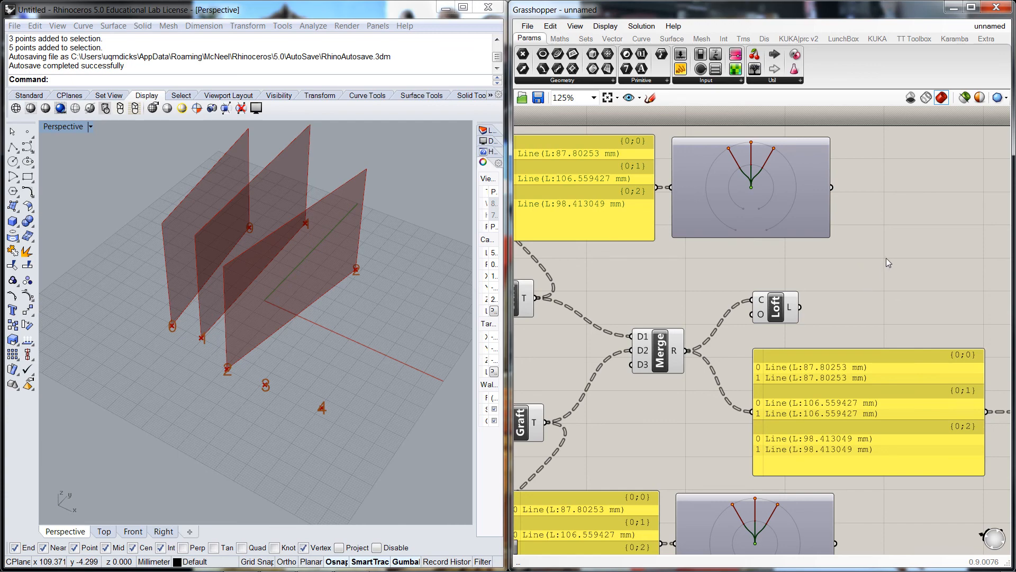
scroll(886, 263, "down", 1)
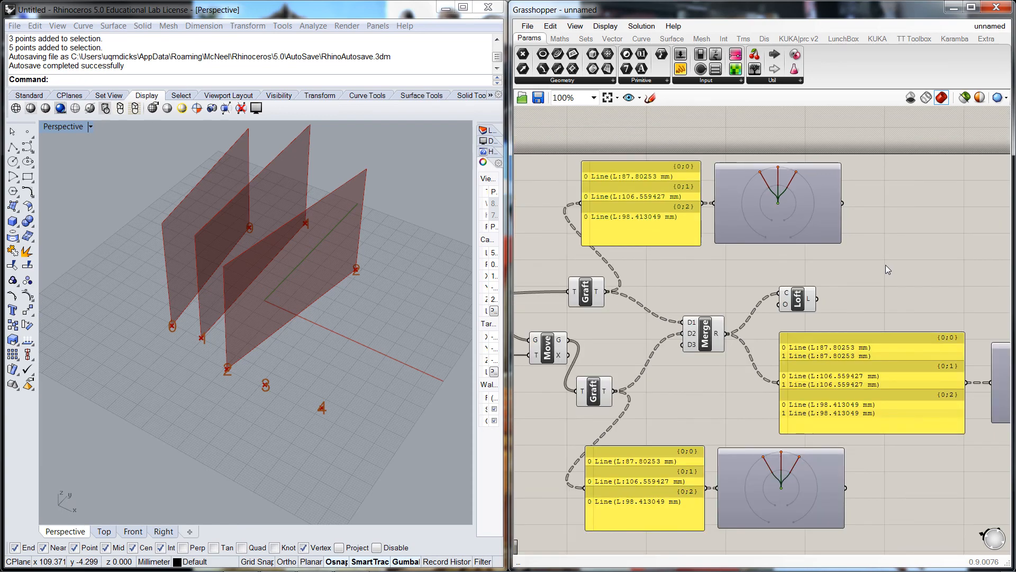
scroll(887, 269, "down", 1)
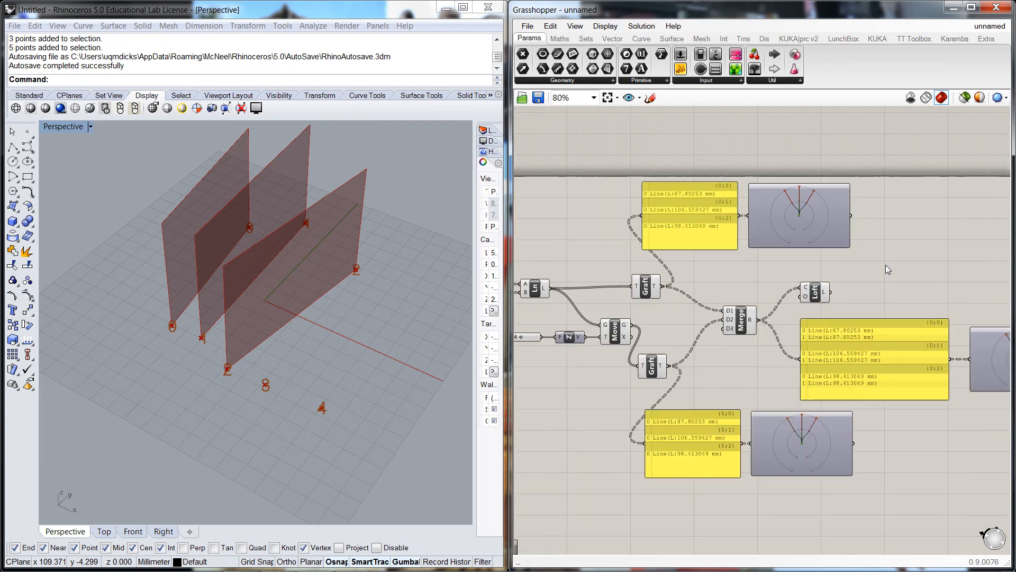
scroll(894, 274, "down", 1)
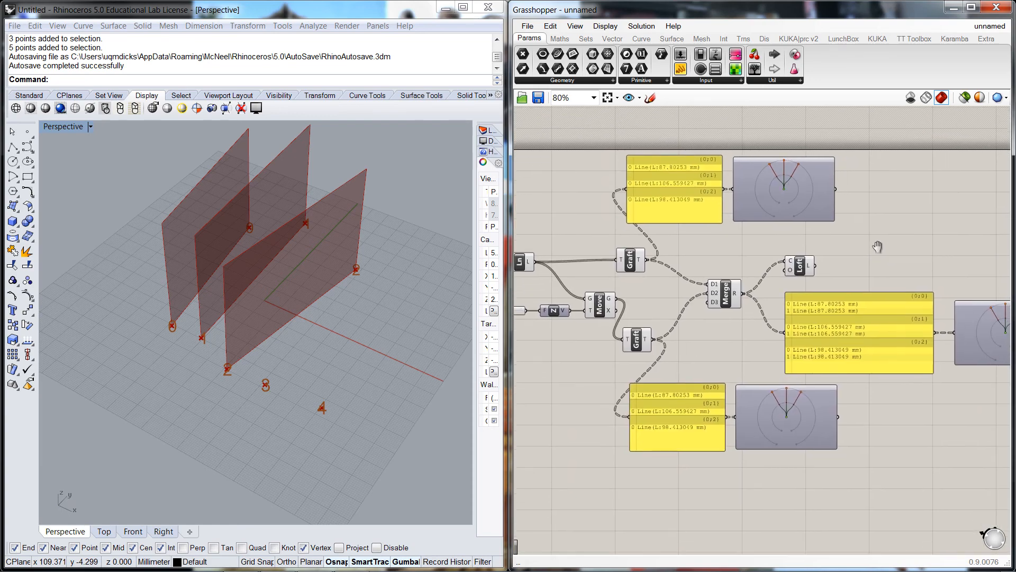
right_click_drag(889, 243, 807, 252)
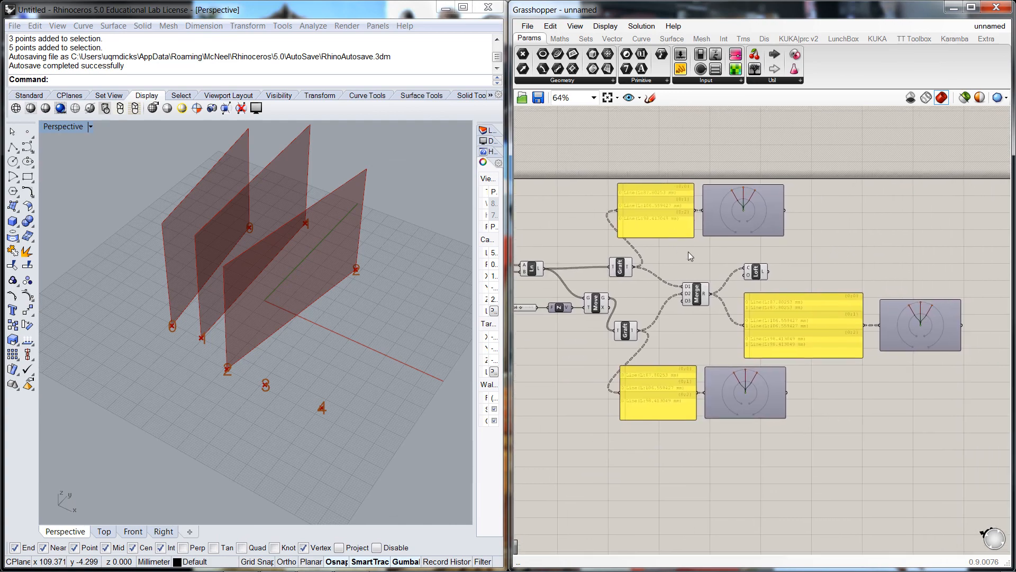